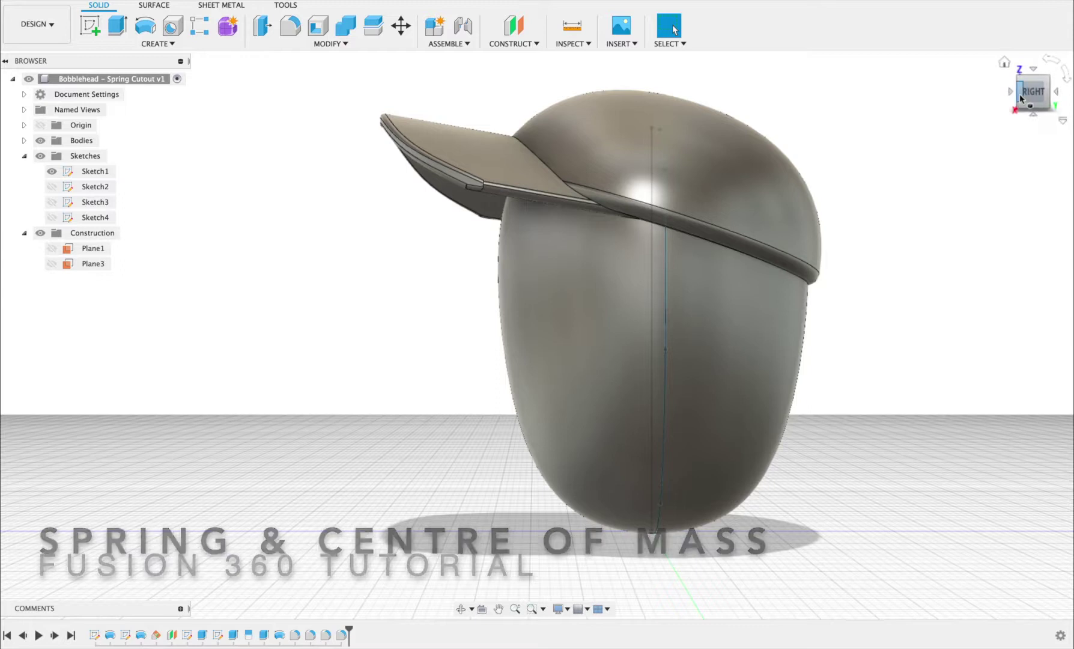
Start a new sketch on the side-facing YZ origin plane, viewed from the right.
{"action": "left_click", "coordinate": [1003, 62]}
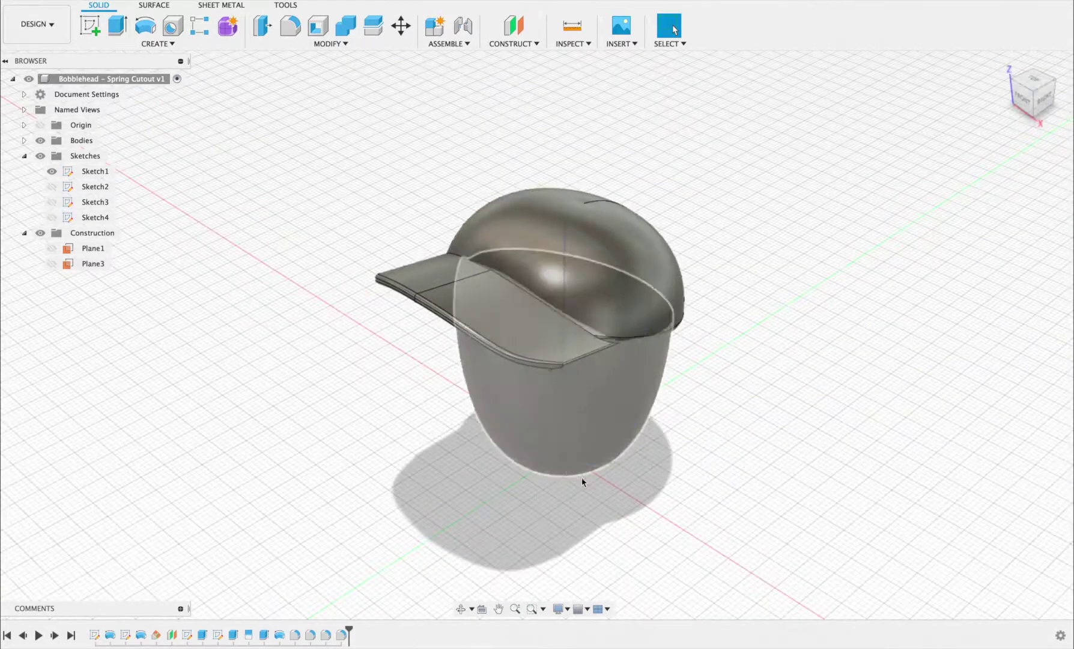
{"action": "left_click", "coordinate": [1044, 96]}
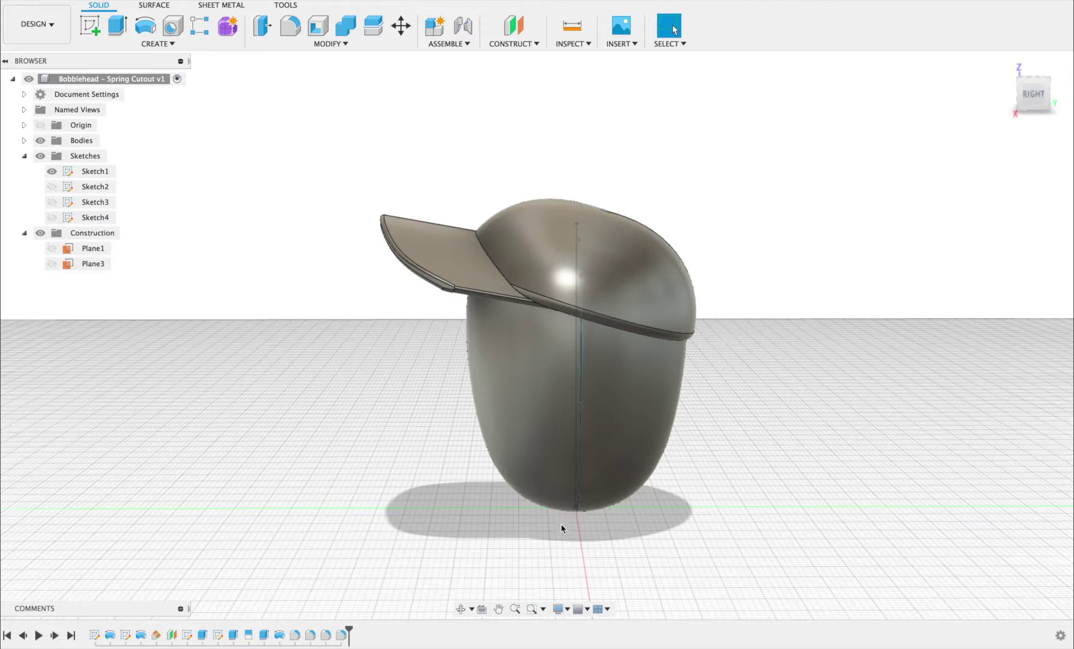
{"action": "mouse_move", "coordinate": [1028, 91]}
{"action": "middle_mouse_down", "text": "shift"}
{"action": "mouse_move", "coordinate": [1013, 58]}
{"action": "mouse_move", "coordinate": [1023, 126]}
{"action": "middle_mouse_up", "text": "shift"}
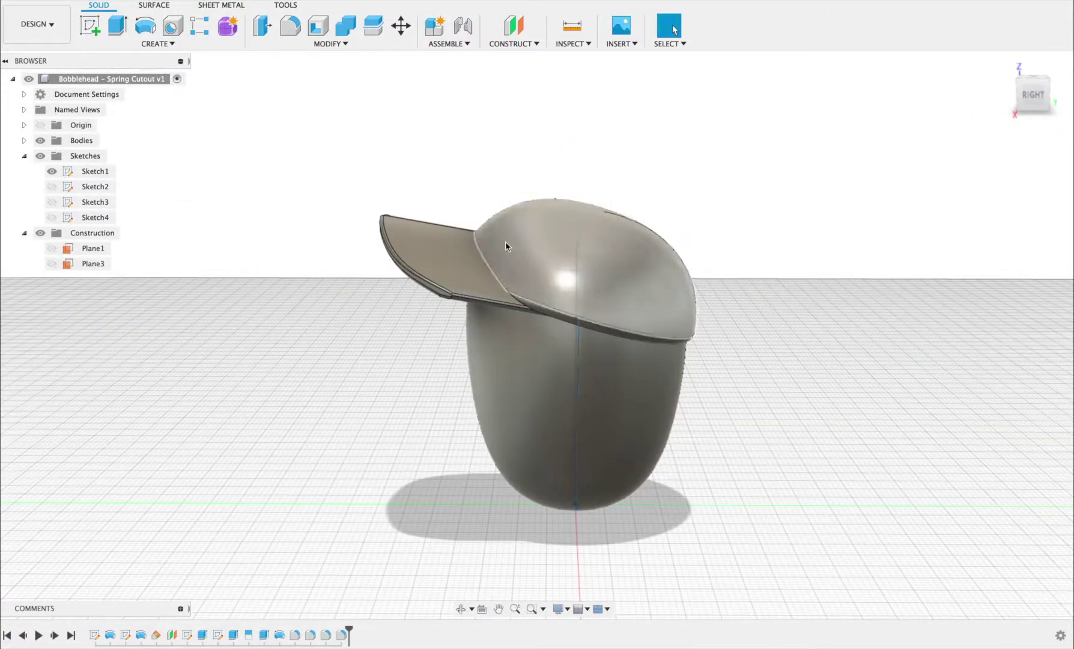
{"action": "scroll", "coordinate": [581, 478], "scroll_direction": "up", "scroll_amount": 3}
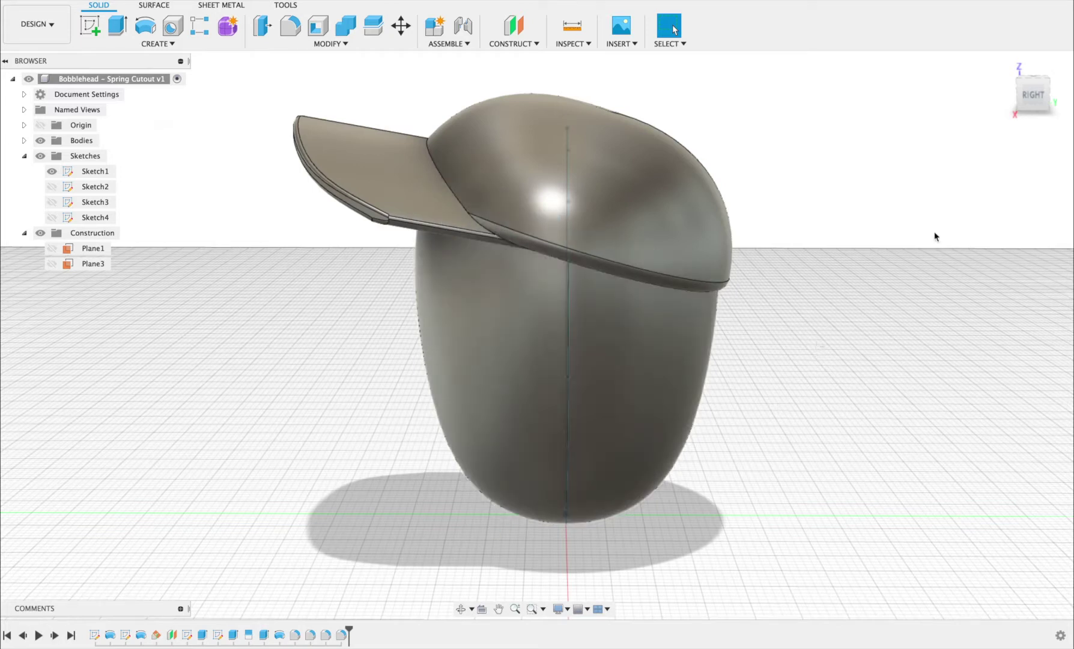
{"action": "left_click", "coordinate": [1033, 96]}
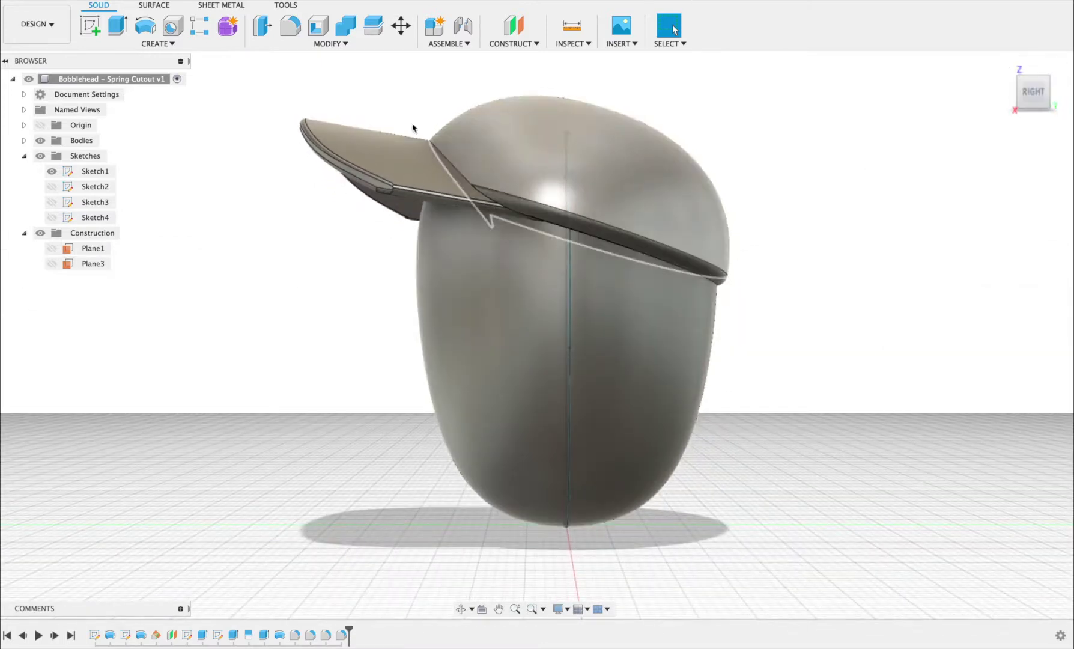
{"action": "left_click", "coordinate": [89, 26]}
{"action": "left_click", "coordinate": [596, 477]}
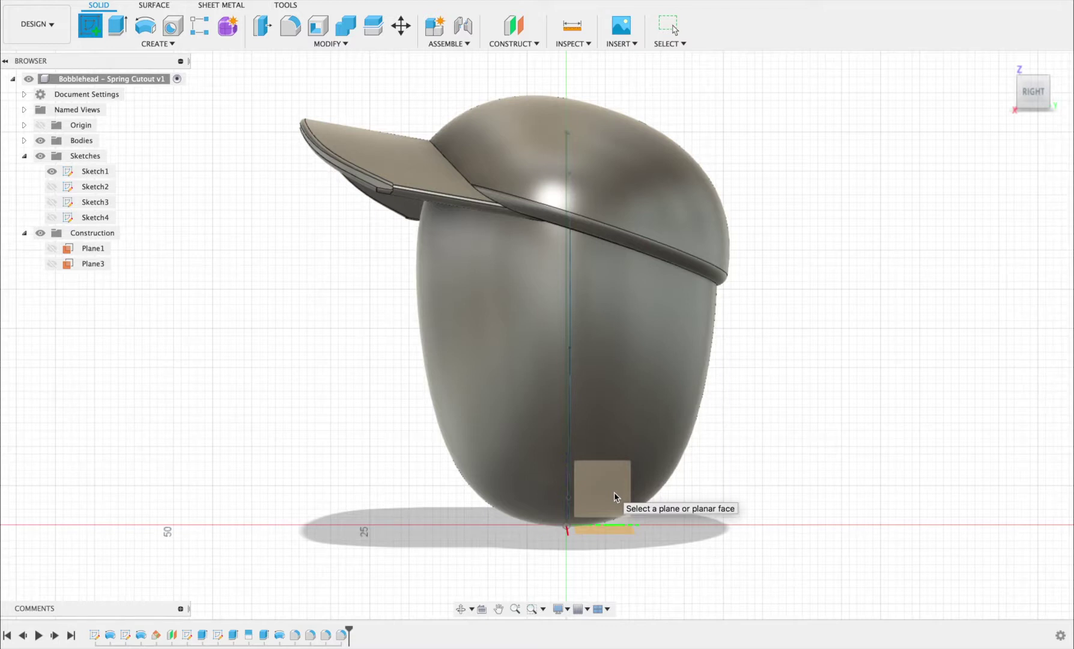
{"action": "left_click", "coordinate": [614, 492]}
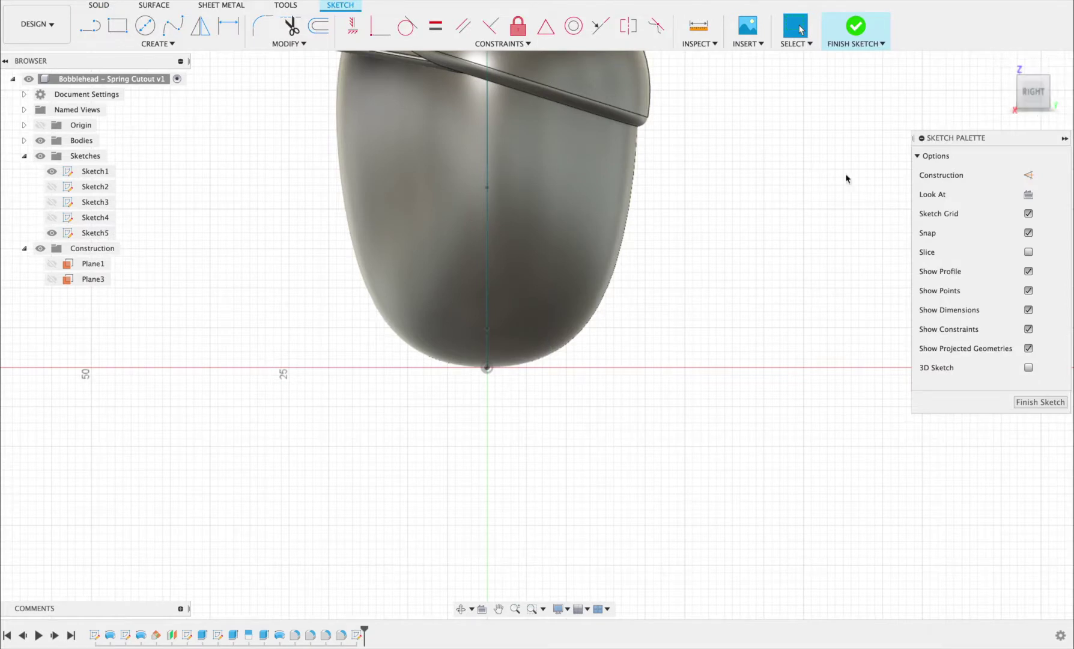
{"action": "middle_click_drag", "start_coordinate": [482, 256], "coordinate": [555, 363]}
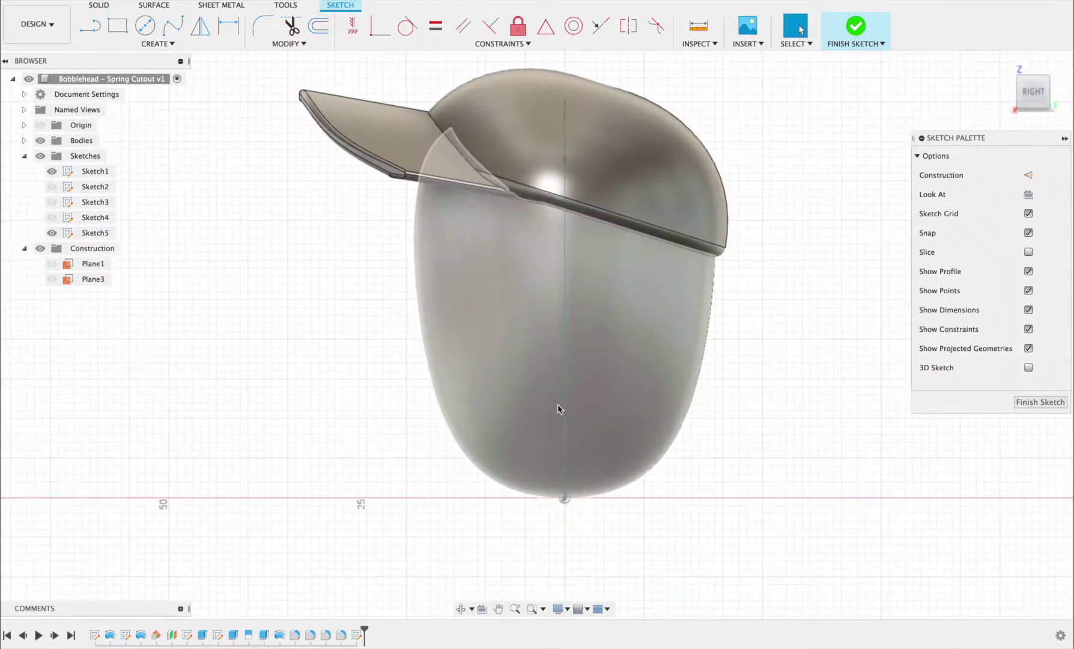
{"action": "scroll", "coordinate": [564, 510], "scroll_direction": "up", "scroll_amount": 2}
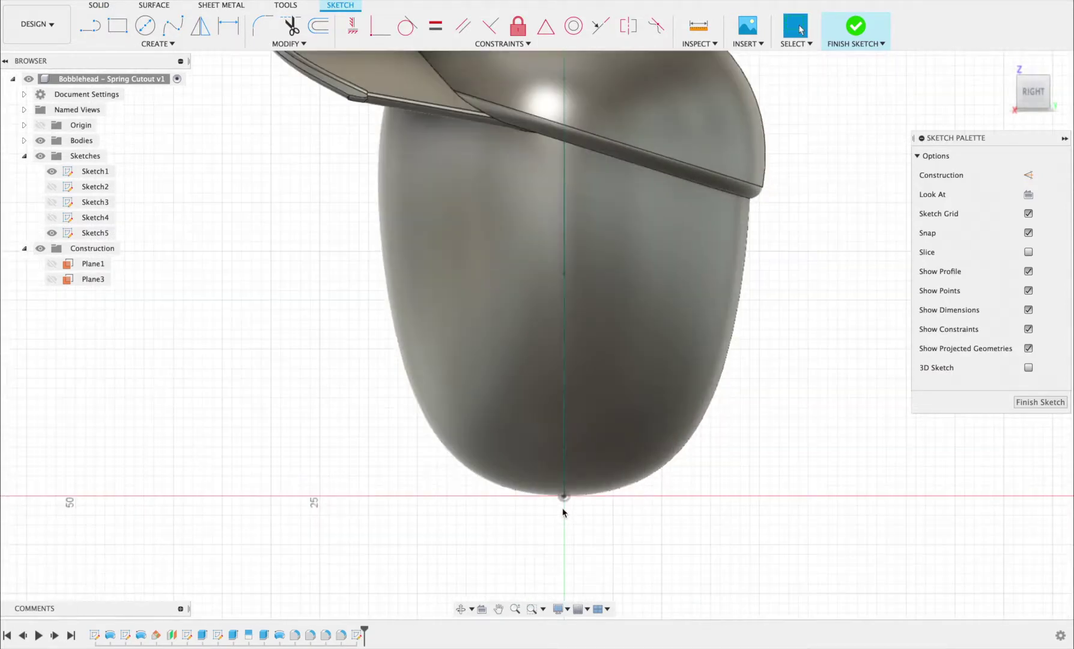
Begin a straight line at the head's bottom point.
{"action": "left_click", "coordinate": [90, 25]}
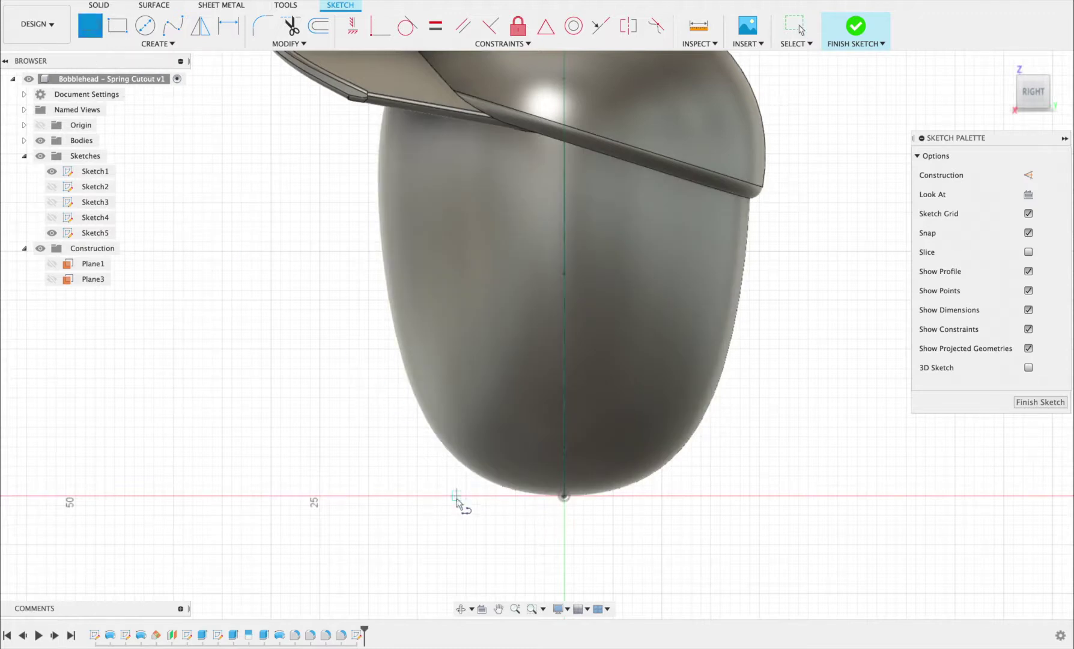
{"action": "scroll", "coordinate": [543, 494], "scroll_direction": "up", "scroll_amount": 10}
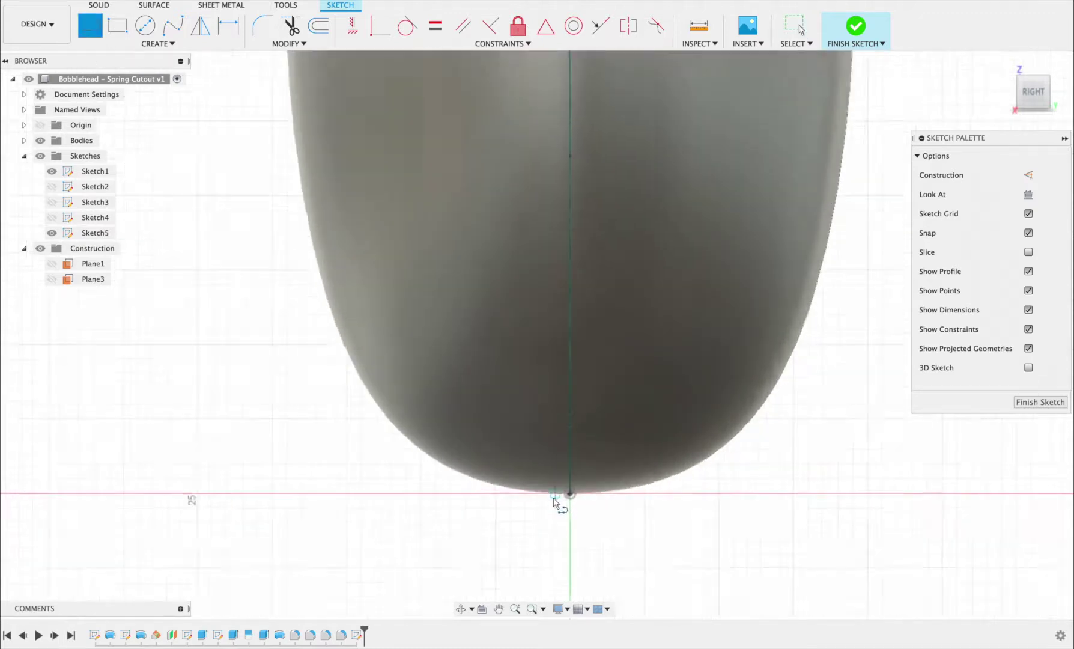
{"action": "scroll", "coordinate": [559, 496], "scroll_direction": "up", "scroll_amount": 2}
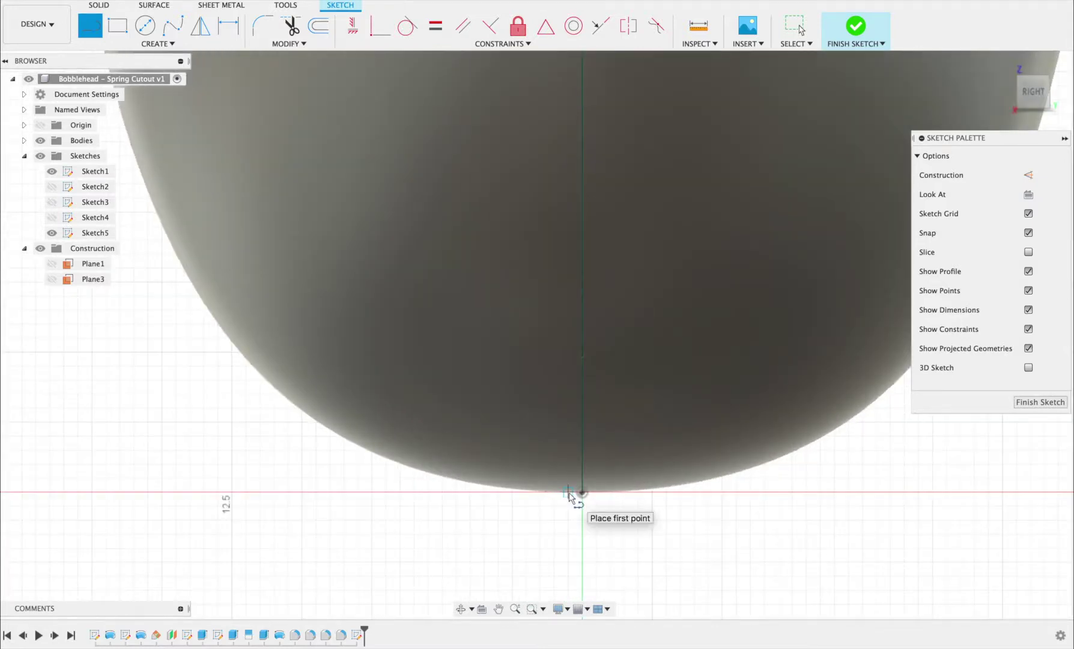
{"action": "left_click", "coordinate": [567, 493]}
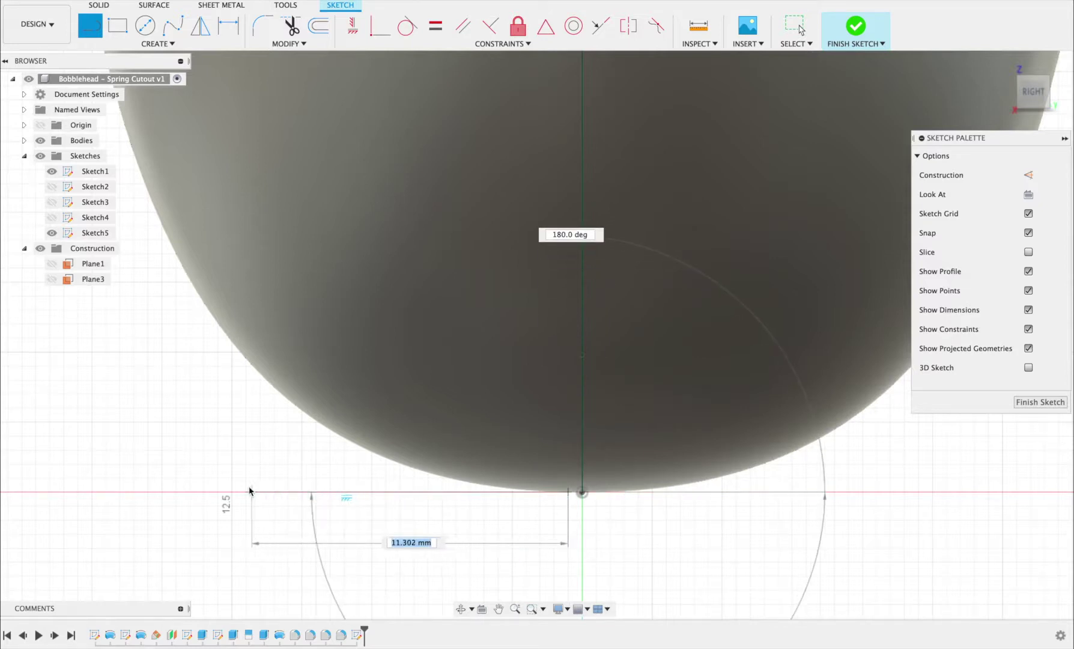
Draw an 11 mm horizontal base line leftward from the head's bottom point.
{"action": "type", "text": "11"}
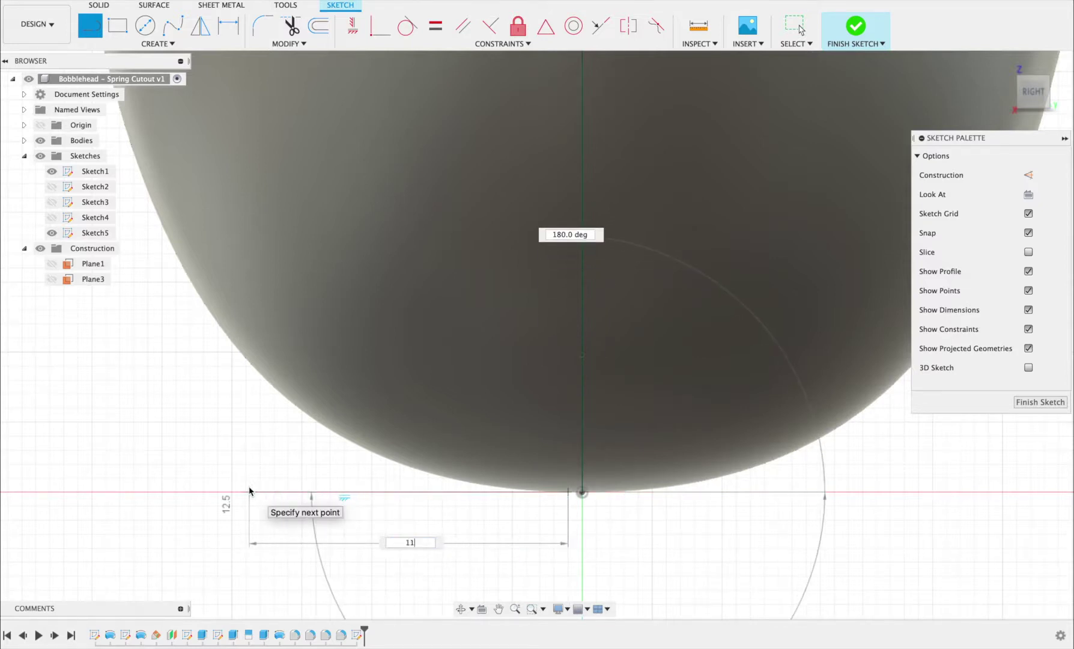
{"action": "key", "text": "Tab"}
{"action": "key", "text": "Return"}
{"action": "key", "text": "Escape"}
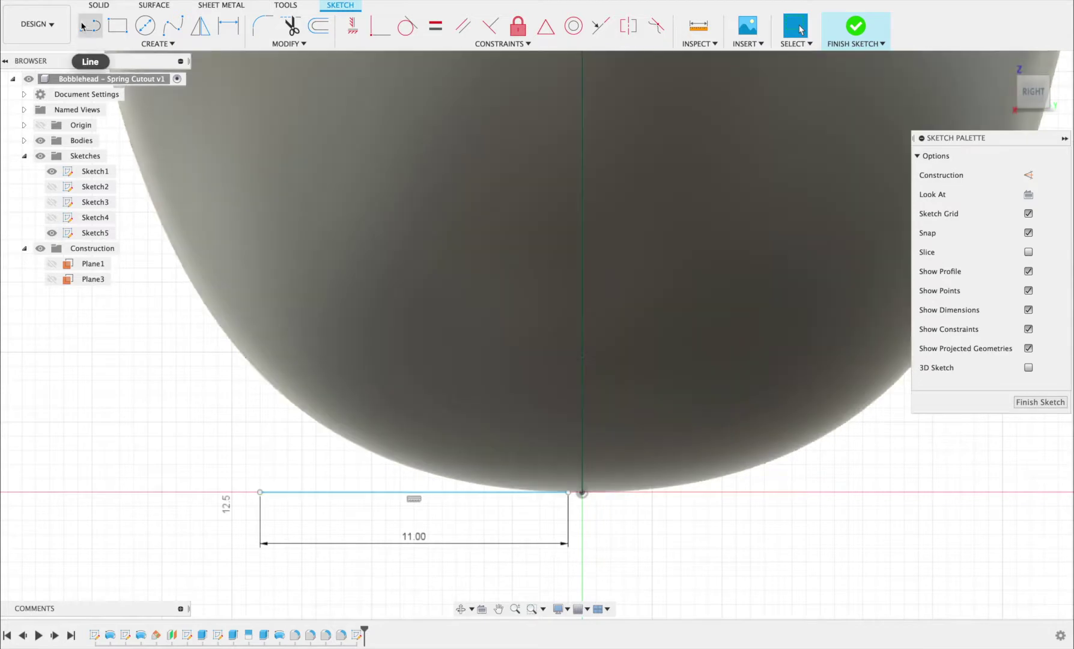
Draw a 6 mm vertical line up from the bottom point and move its dimension aside.
{"action": "left_click", "coordinate": [84, 26]}
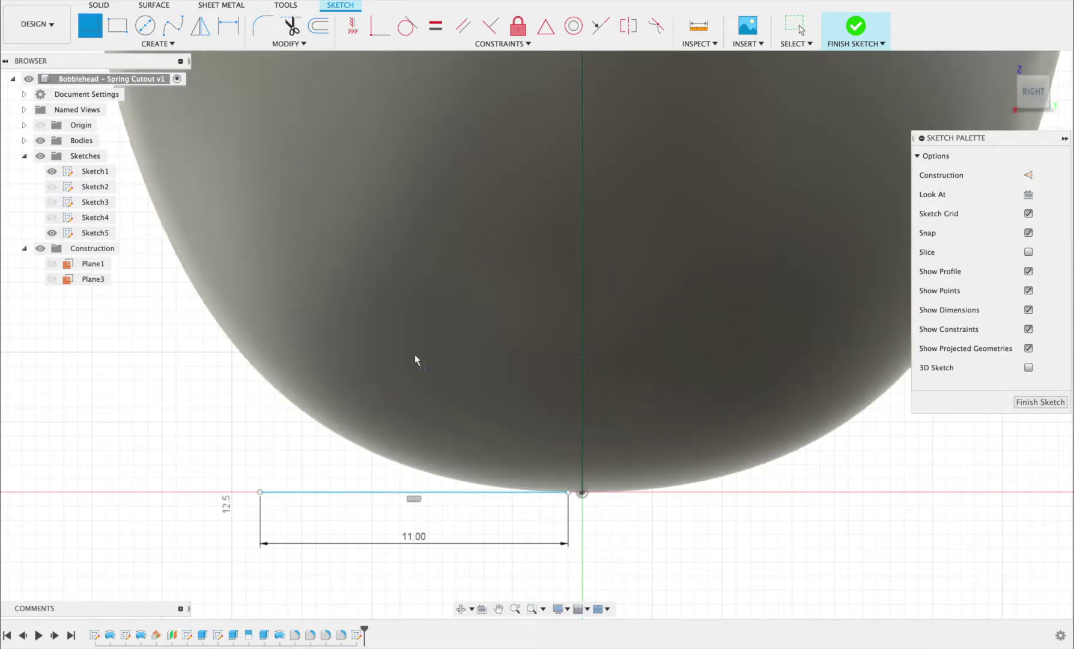
{"action": "left_click", "coordinate": [568, 493]}
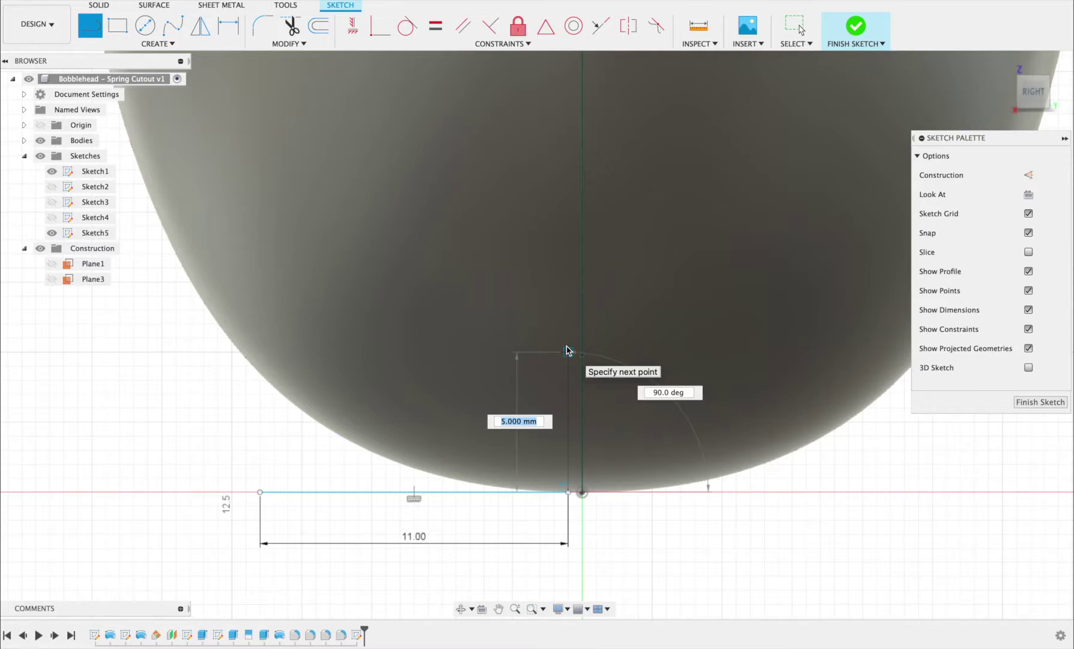
{"action": "type", "text": "6"}
{"action": "key", "text": "Tab"}
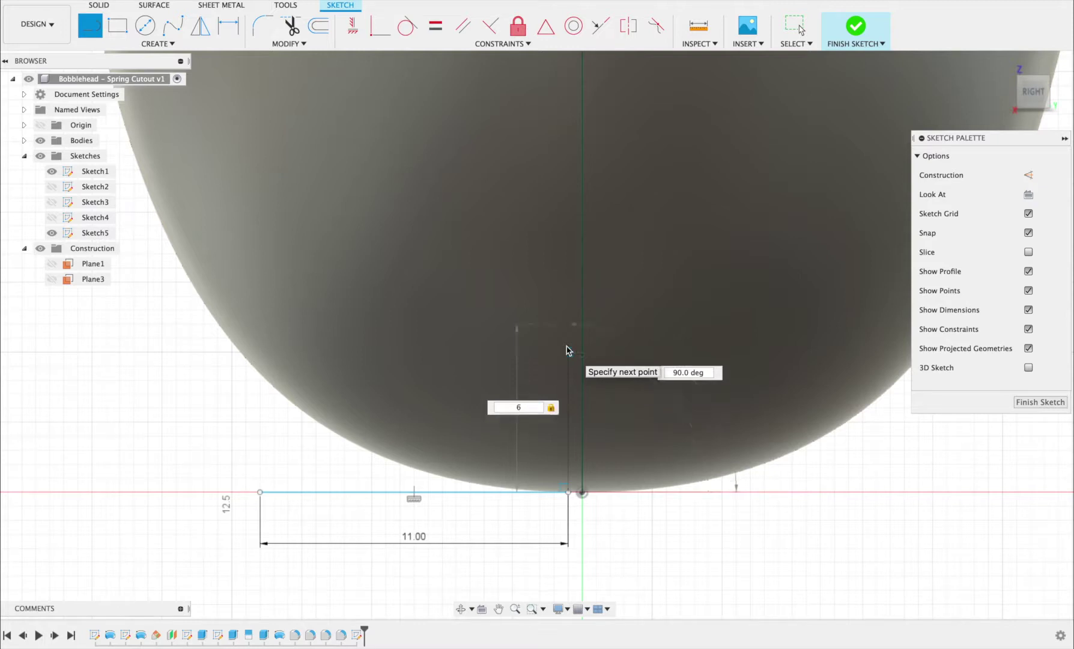
{"action": "key", "text": "Return"}
{"action": "key", "text": "Escape"}
{"action": "scroll", "coordinate": [572, 365], "scroll_direction": "down", "scroll_amount": 3}
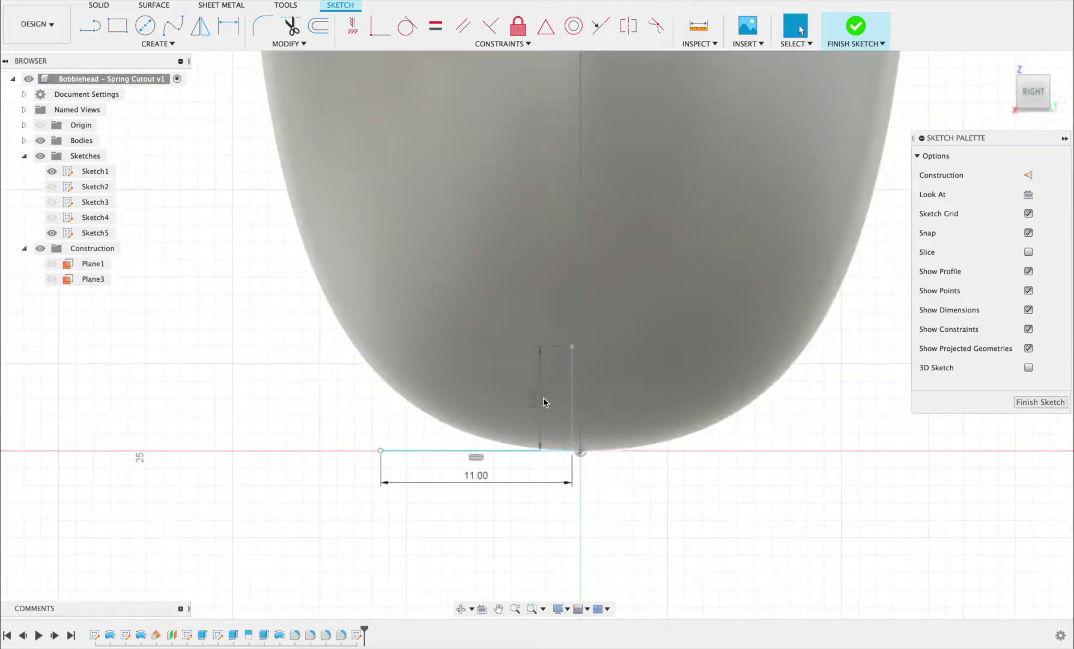
{"action": "left_click_drag", "start_coordinate": [345, 403], "coordinate": [340, 406]}
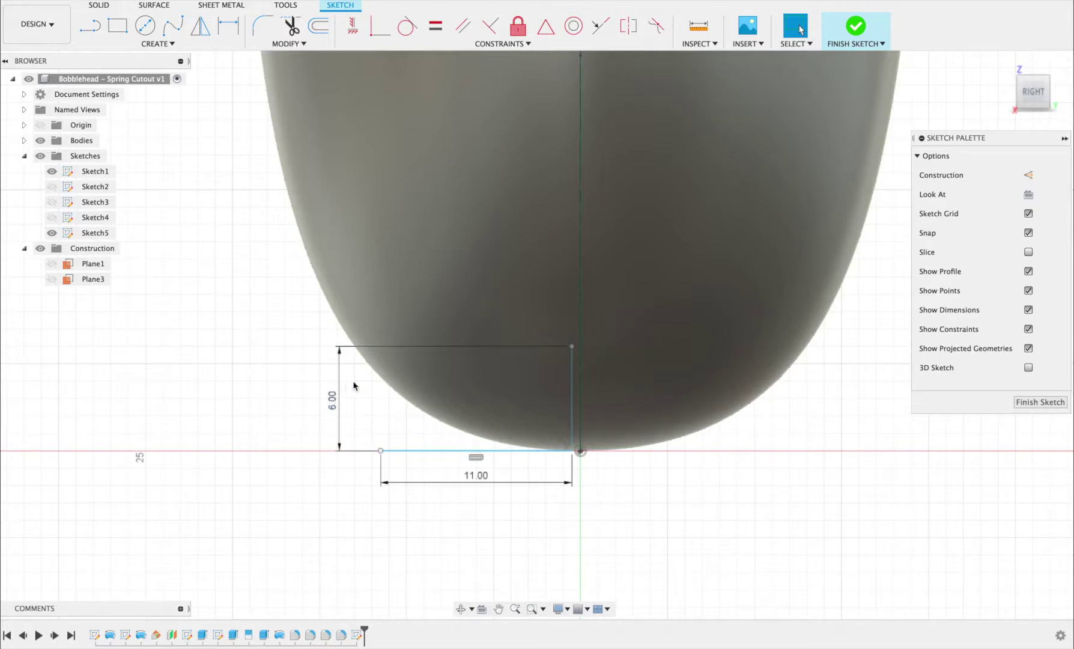
{"action": "key", "text": "s"}
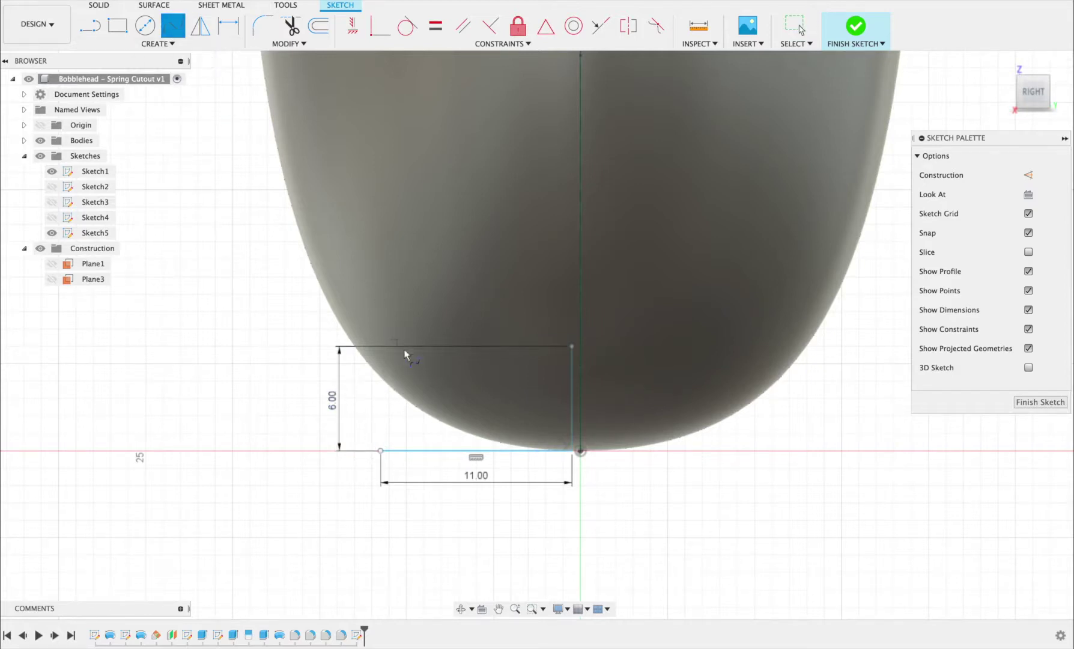
Draw a fit-point spline from the base line's left end to the 6 mm line's top.
{"action": "left_click", "coordinate": [380, 450]}
{"action": "left_click", "coordinate": [396, 416]}
{"action": "left_click", "coordinate": [469, 367]}
{"action": "left_click", "coordinate": [571, 348]}
{"action": "left_click", "coordinate": [572, 378]}
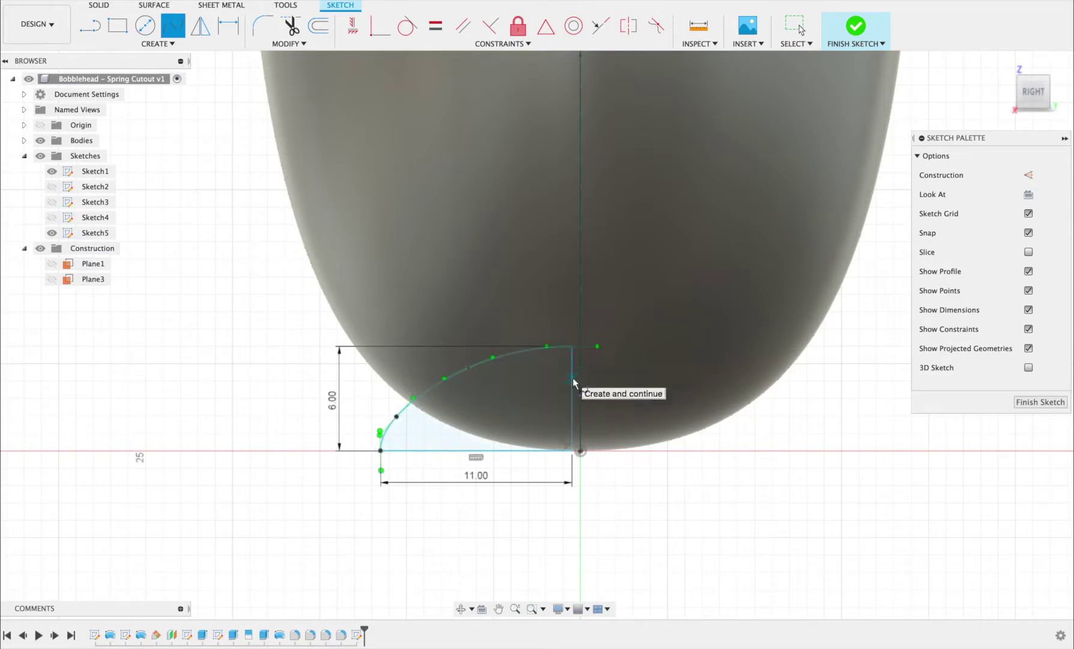
{"action": "left_click", "coordinate": [792, 26]}
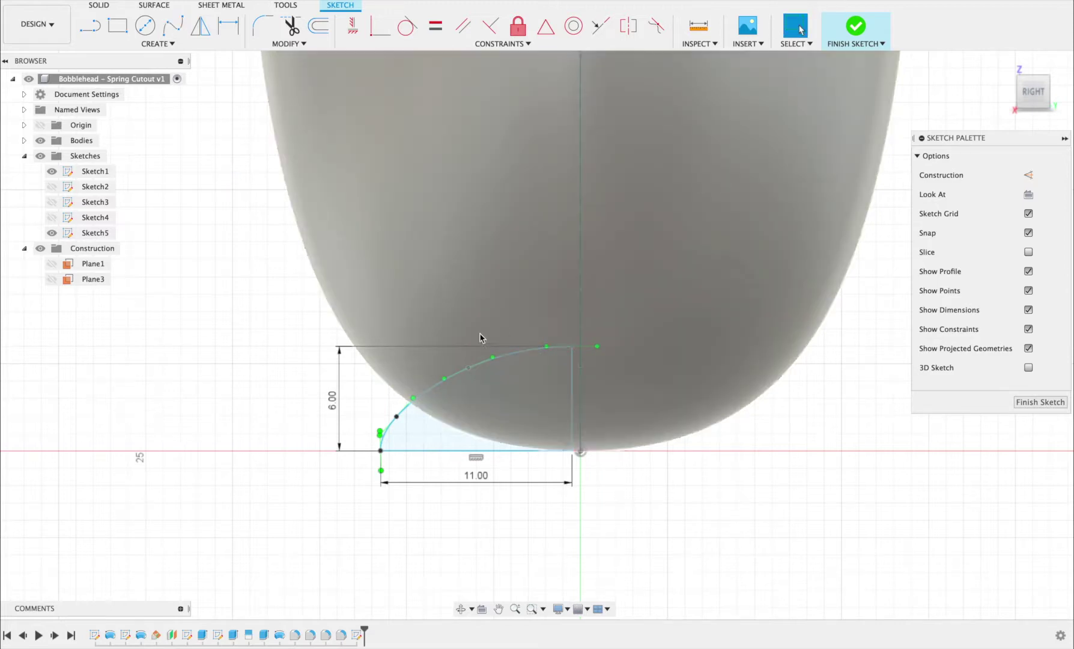
Drag the spline's fit points to smooth it into a rounded corner.
{"action": "left_click", "coordinate": [402, 415]}
{"action": "left_click_drag", "start_coordinate": [405, 414], "coordinate": [399, 409]}
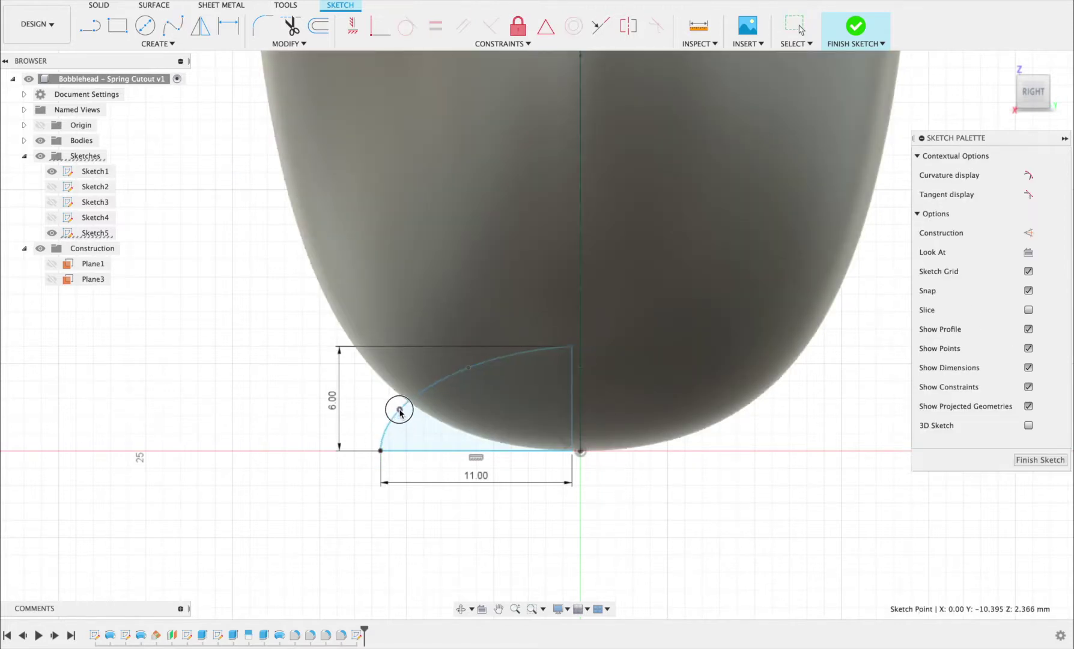
{"action": "left_click_drag", "start_coordinate": [469, 367], "coordinate": [476, 364]}
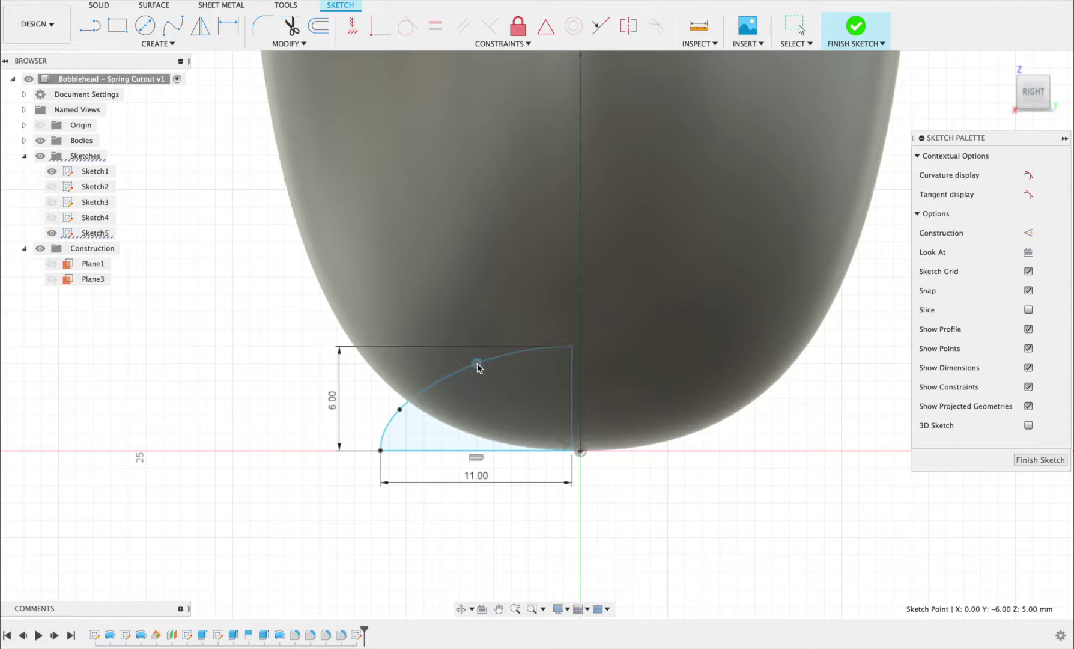
{"action": "left_click", "coordinate": [198, 25]}
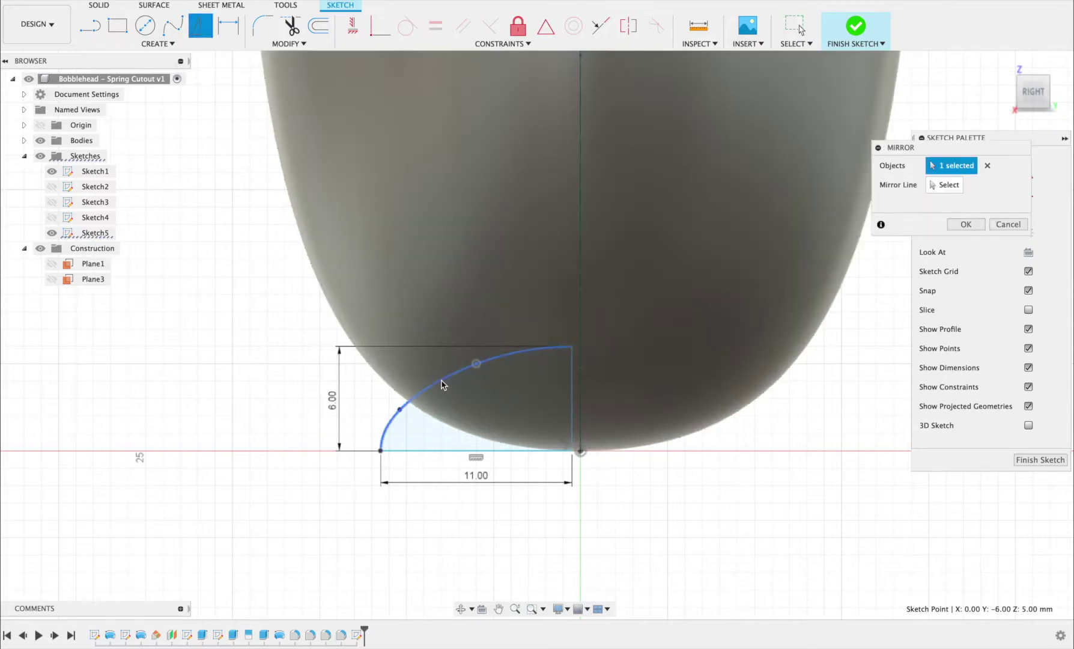
Mirror the spline and 11 mm base line across the 6 mm vertical centre line.
{"action": "left_click", "coordinate": [439, 450]}
{"action": "left_click", "coordinate": [445, 451]}
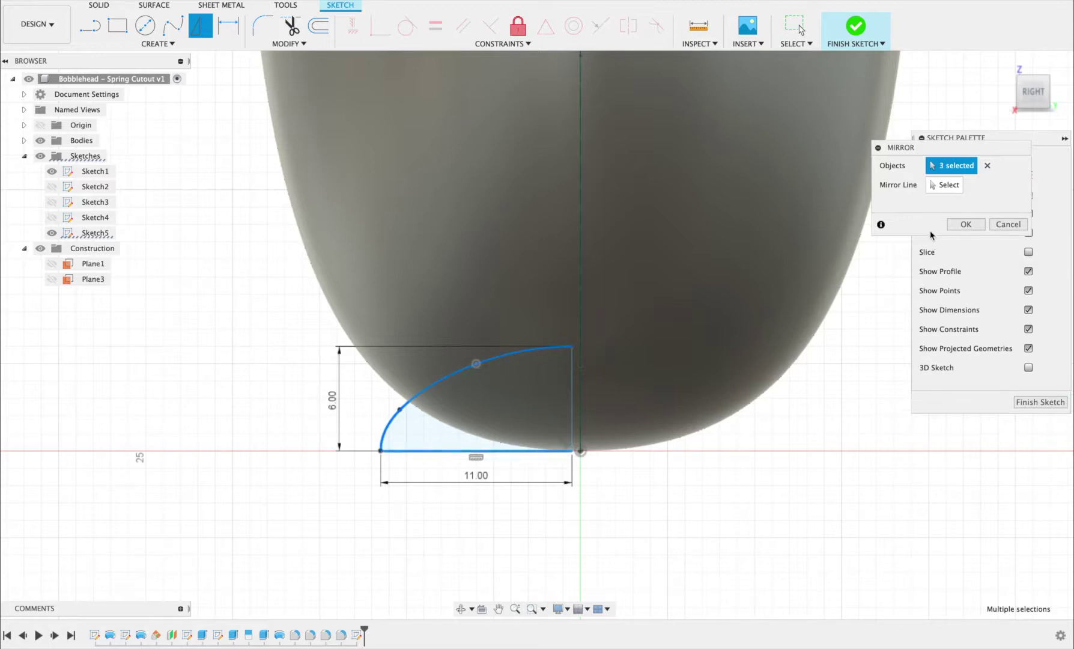
{"action": "left_click", "coordinate": [944, 185]}
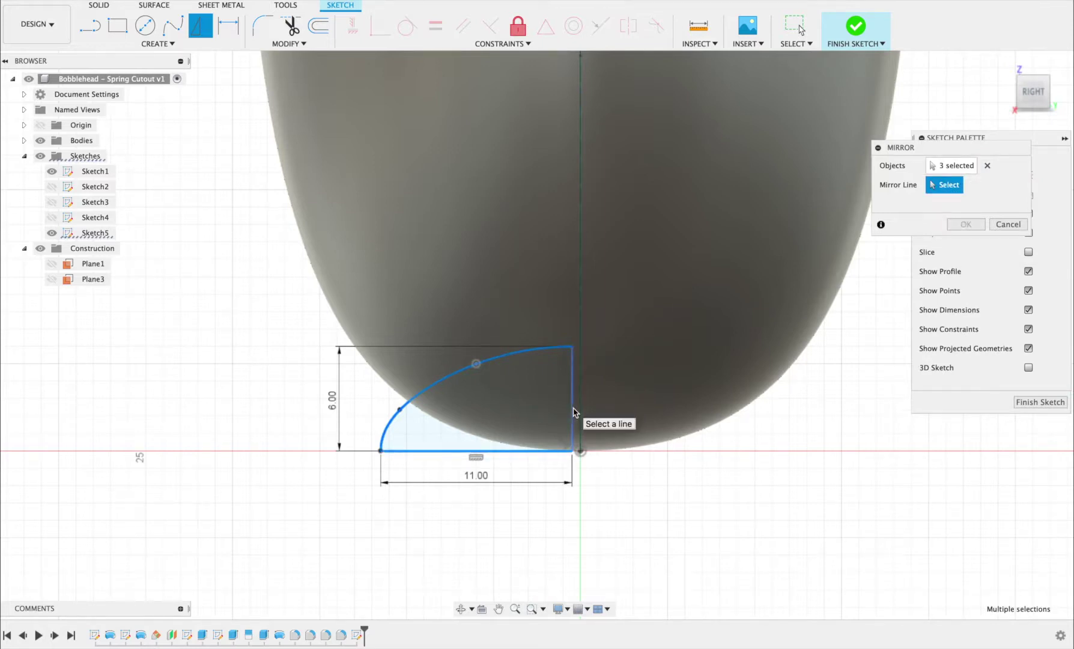
{"action": "left_click", "coordinate": [572, 412]}
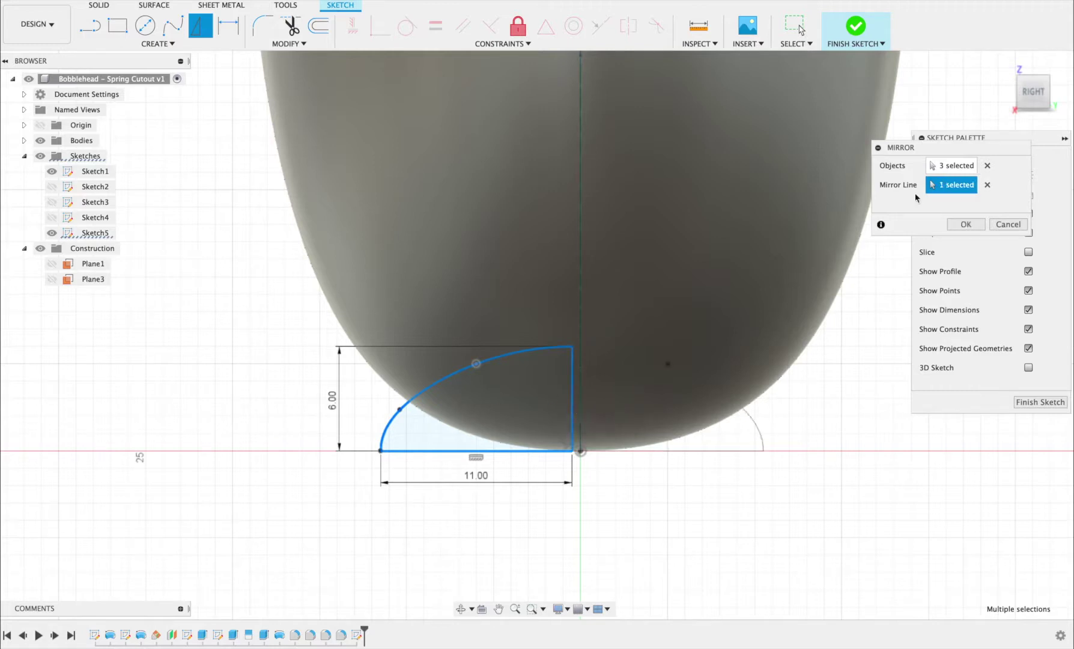
{"action": "left_click", "coordinate": [965, 224]}
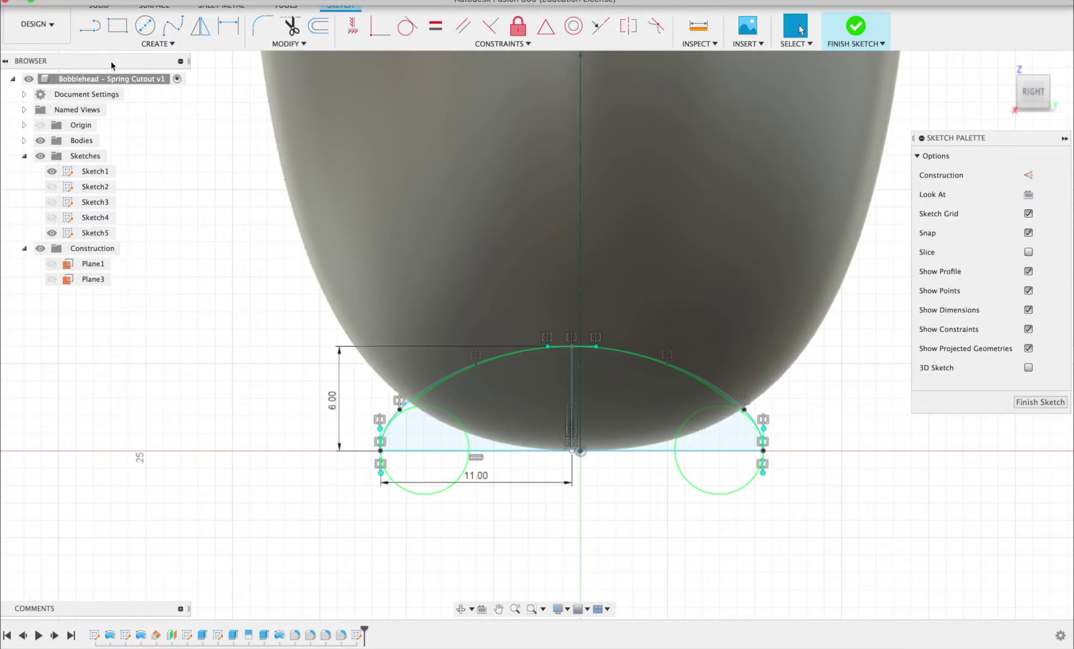
{"action": "left_click", "coordinate": [119, 27]}
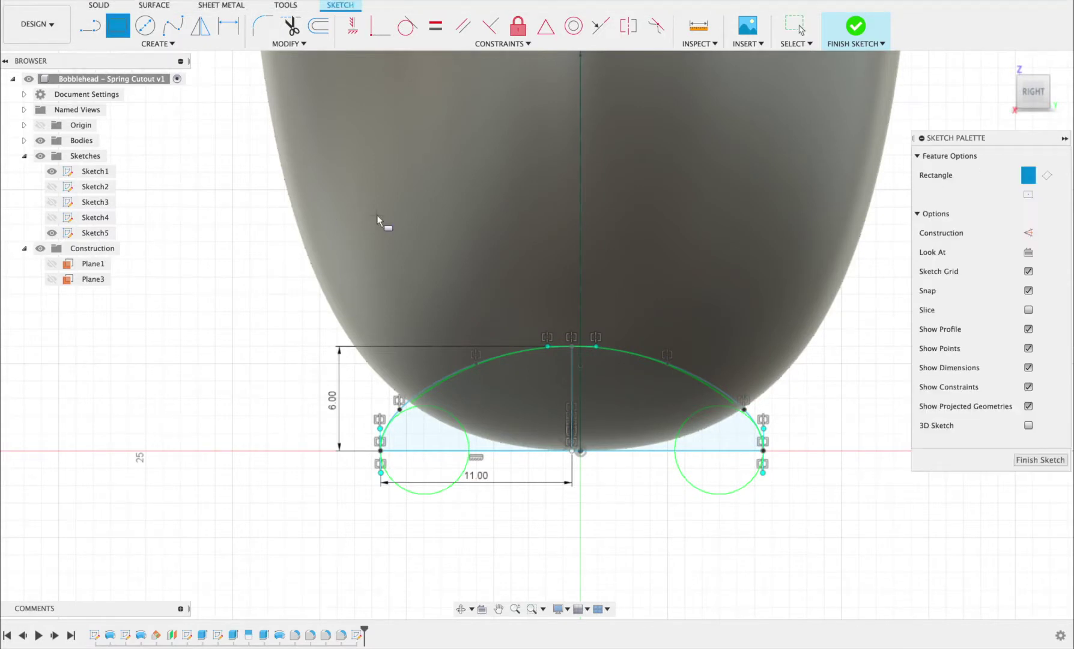
Draw a 10 mm by 5 mm rectangle from the centre line and raise its bottom edge toward the arch.
{"action": "scroll", "coordinate": [552, 312], "scroll_direction": "up", "scroll_amount": 5}
{"action": "scroll", "coordinate": [543, 324], "scroll_direction": "up", "scroll_amount": 2}
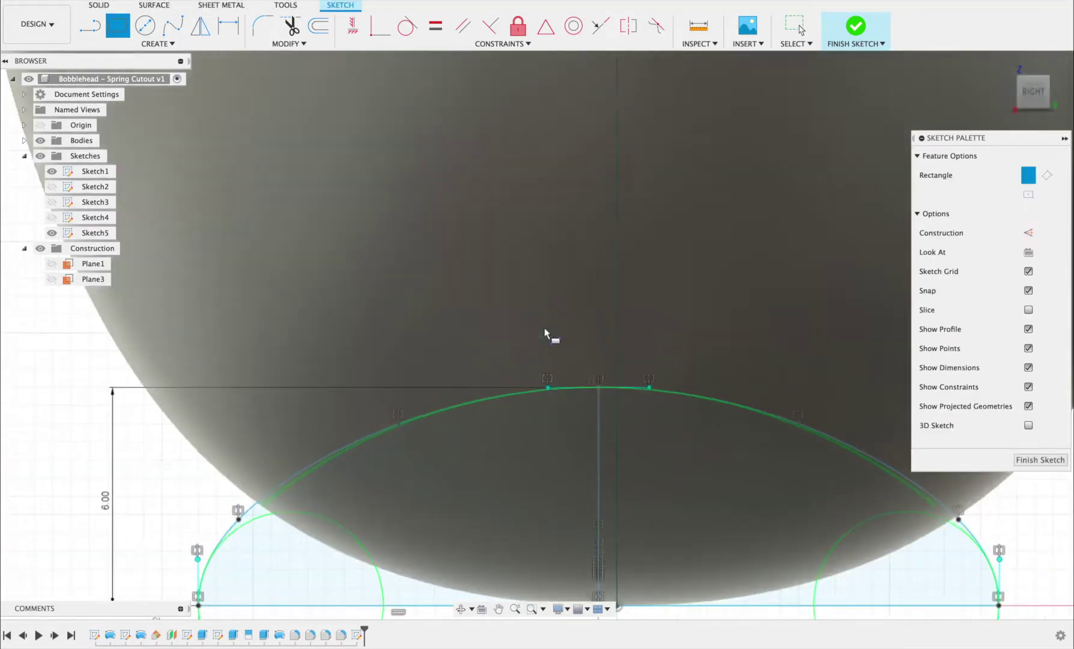
{"action": "left_click", "coordinate": [598, 442]}
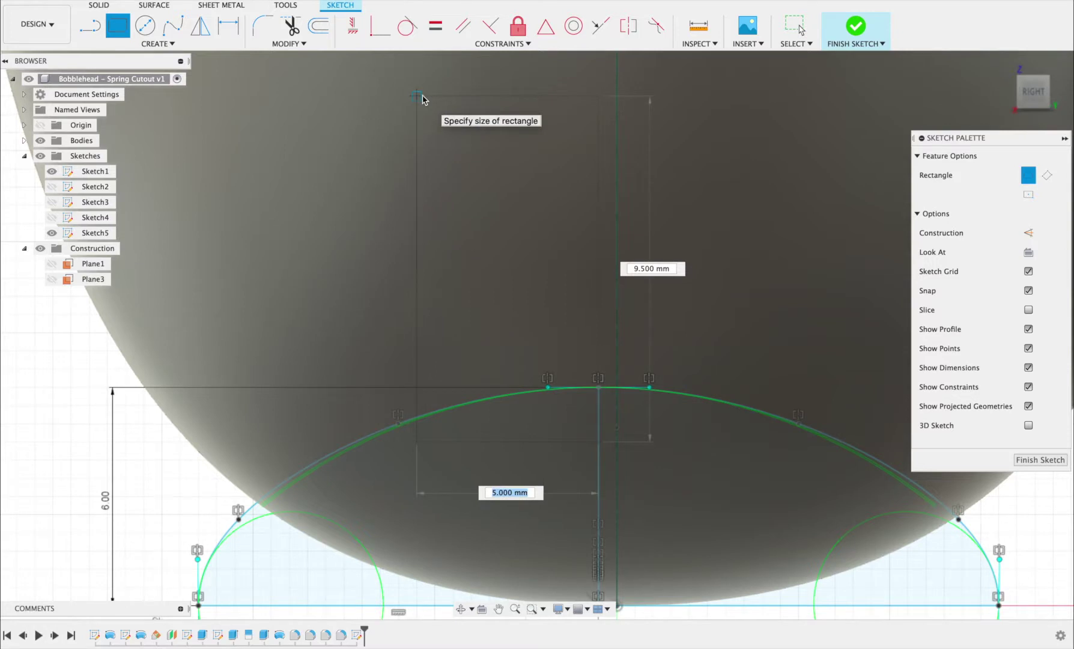
{"action": "key", "text": "Tab"}
{"action": "type", "text": "1"}
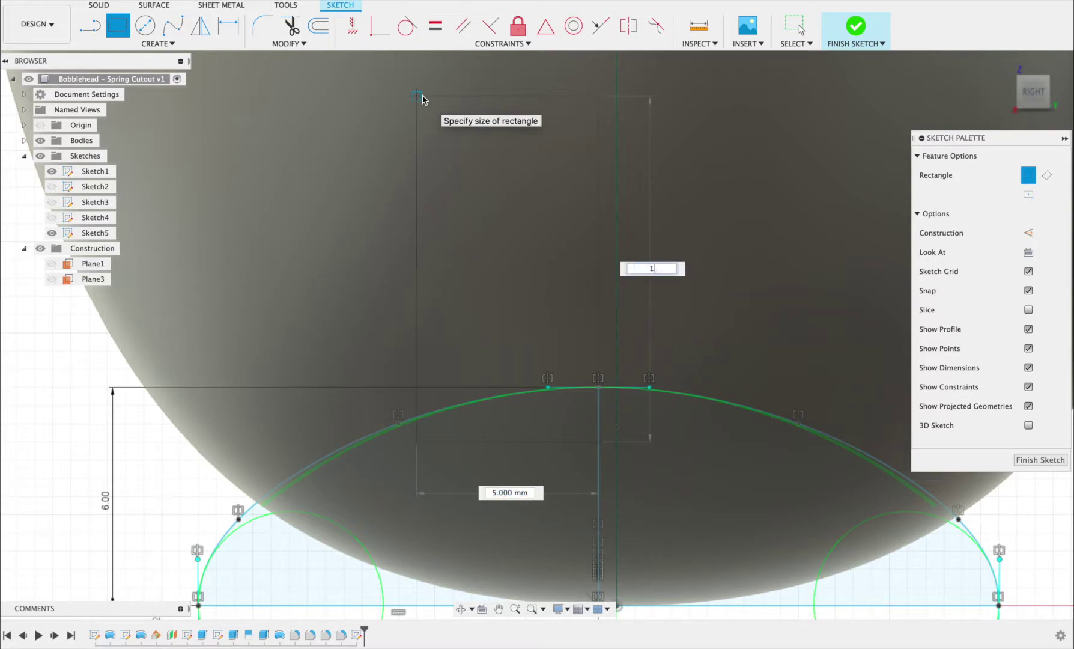
{"action": "type", "text": "00"}
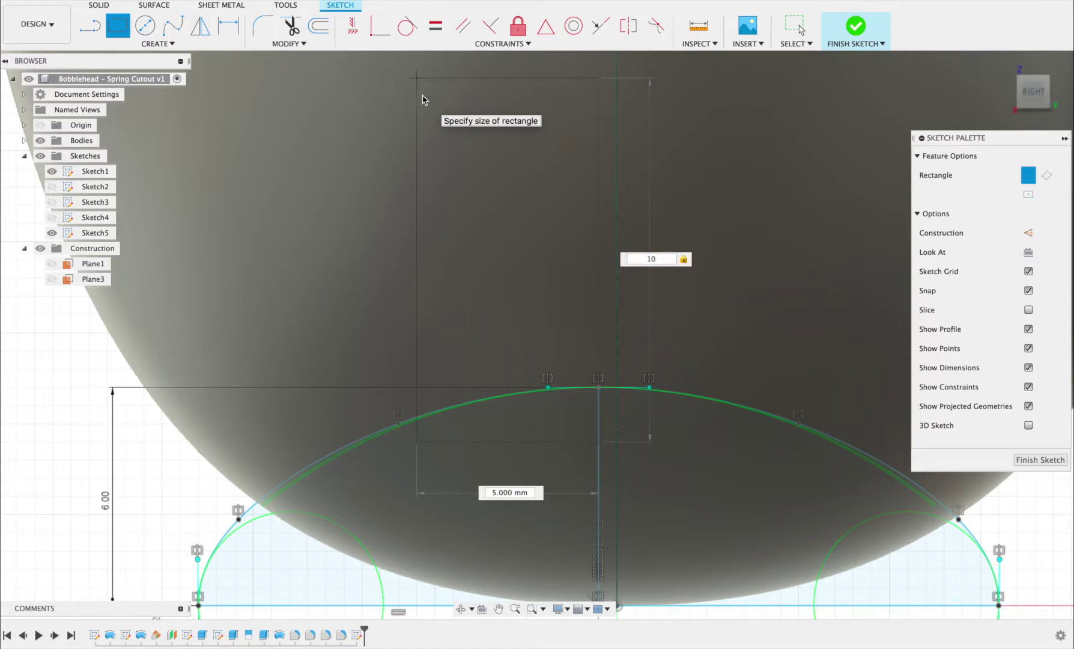
{"action": "key", "text": "Tab"}
{"action": "key", "text": "Tab"}
{"action": "key", "text": "Return"}
{"action": "key", "text": "Escape"}
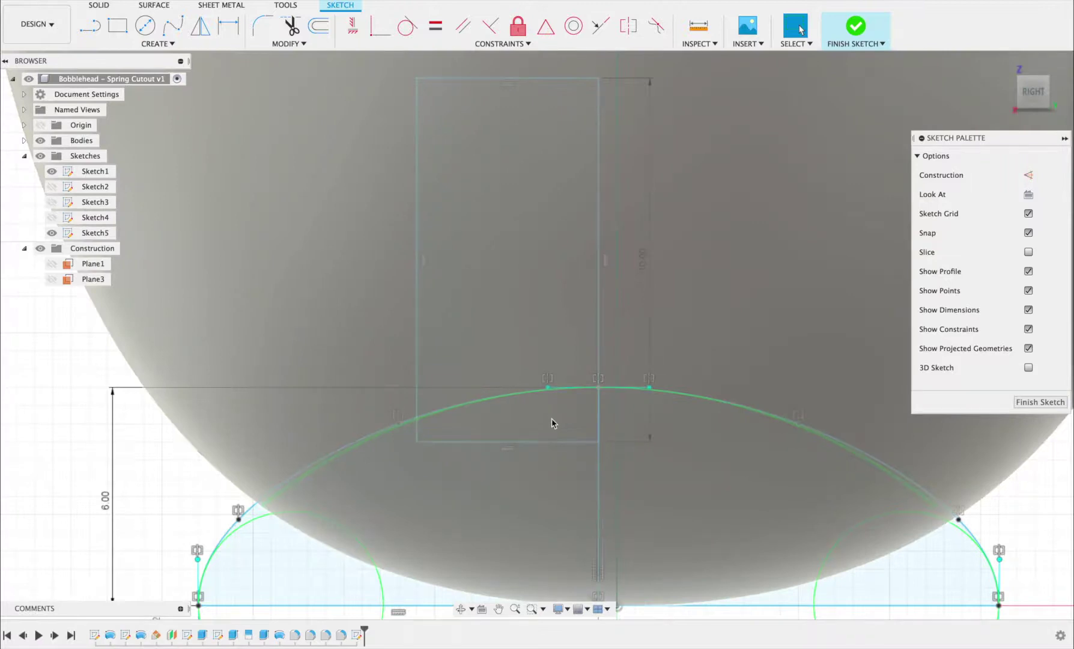
{"action": "scroll", "coordinate": [549, 423], "scroll_direction": "down", "scroll_amount": 3}
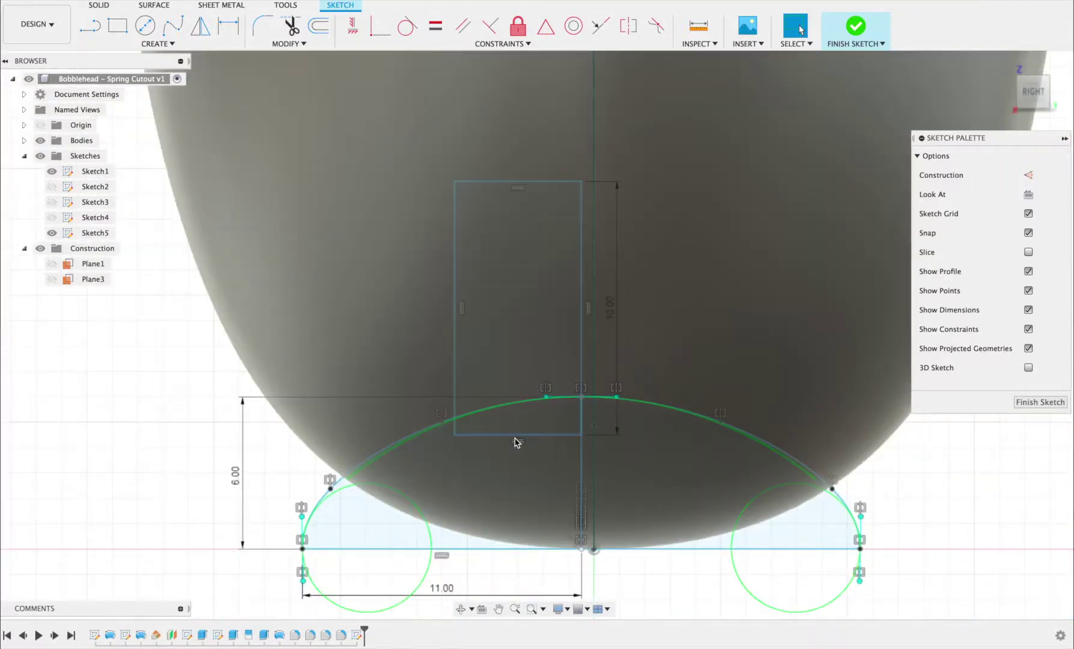
{"action": "left_click_drag", "start_coordinate": [515, 435], "coordinate": [513, 425]}
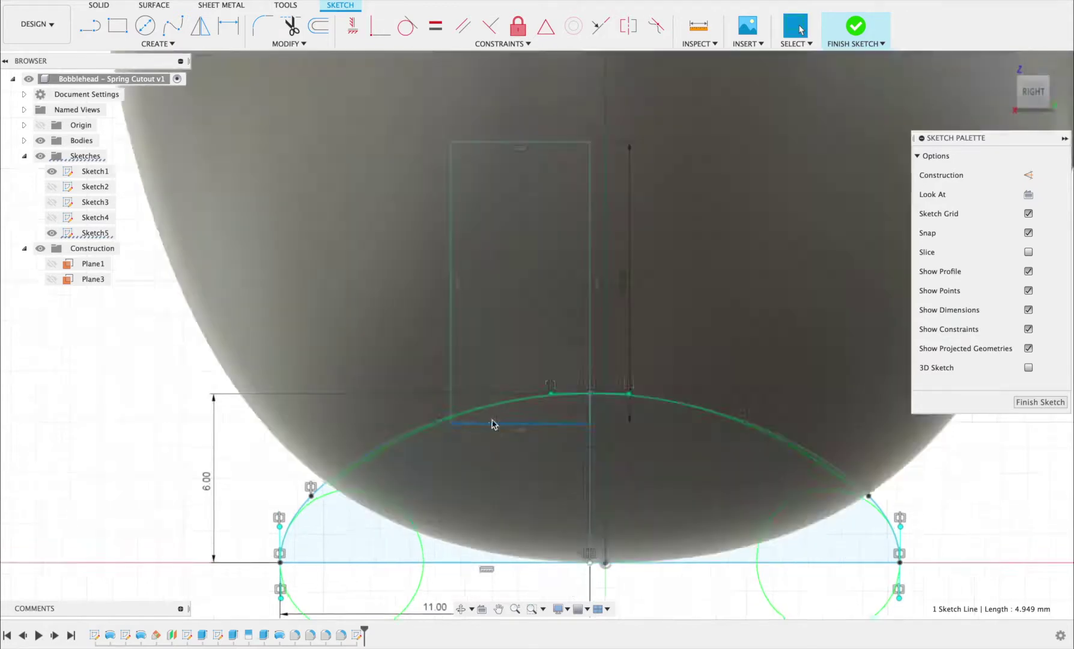
{"action": "scroll", "coordinate": [491, 418], "scroll_direction": "down", "scroll_amount": 3}
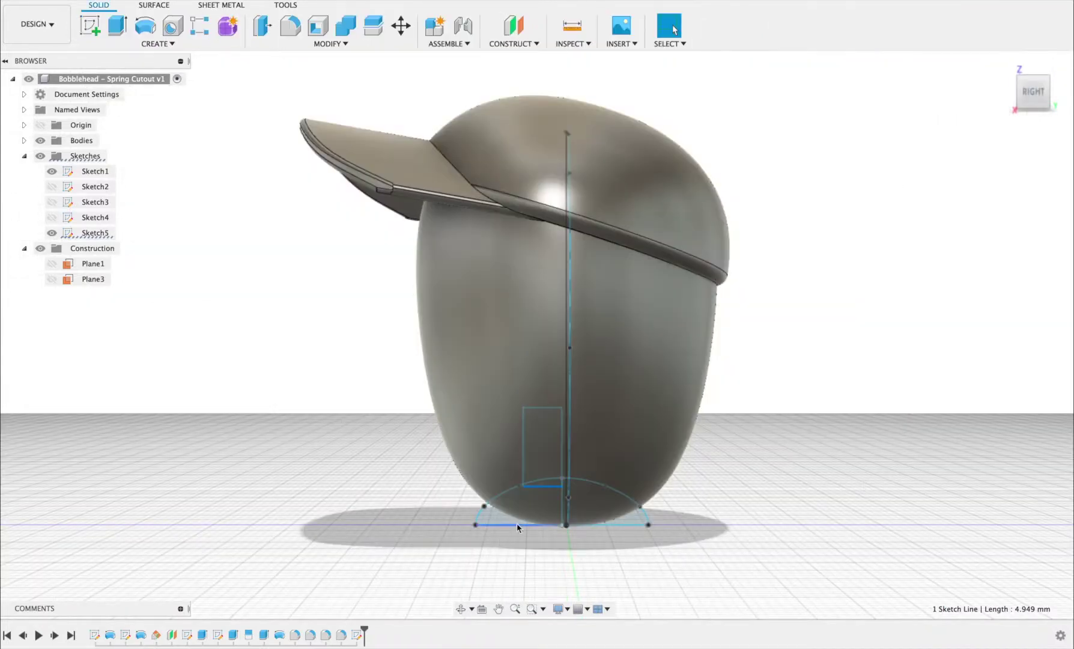
Select both arch halves and the rectangle as extrude profiles.
{"action": "left_click", "coordinate": [118, 26]}
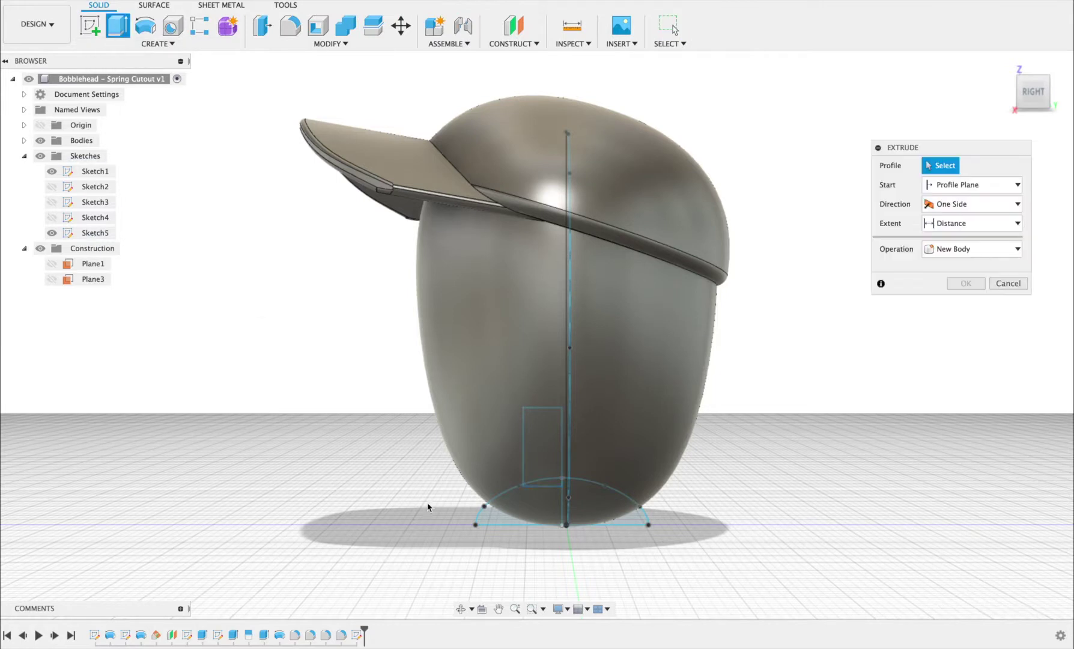
{"action": "left_click", "coordinate": [522, 507]}
{"action": "left_click", "coordinate": [607, 507]}
{"action": "scroll", "coordinate": [553, 489], "scroll_direction": "up", "scroll_amount": 3}
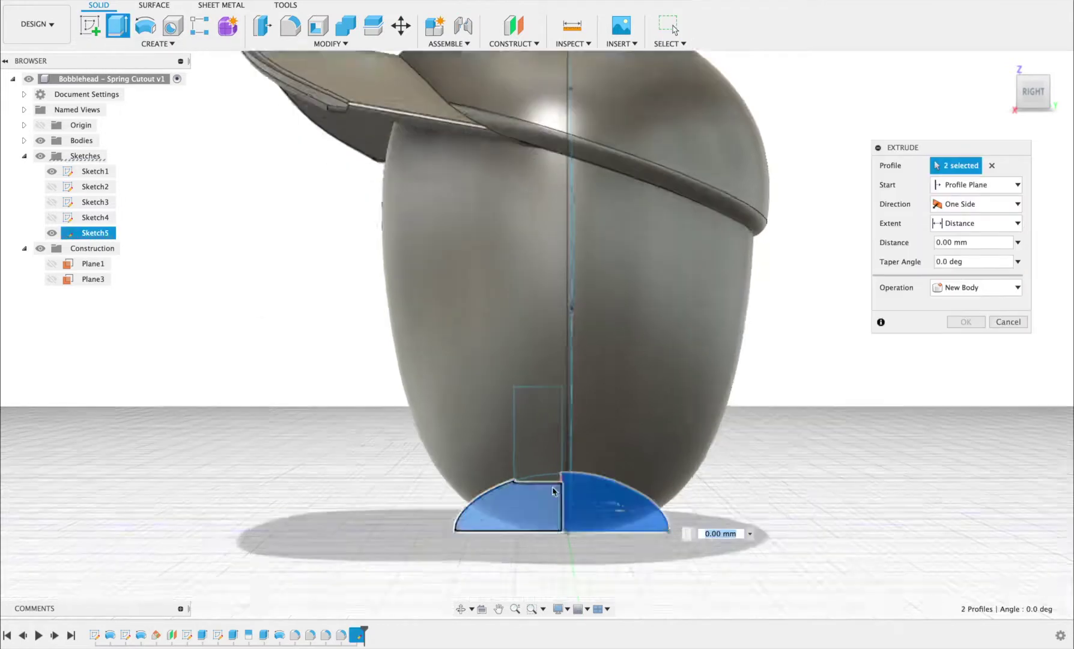
{"action": "scroll", "coordinate": [554, 491], "scroll_direction": "up", "scroll_amount": 5}
{"action": "left_click", "coordinate": [511, 471]}
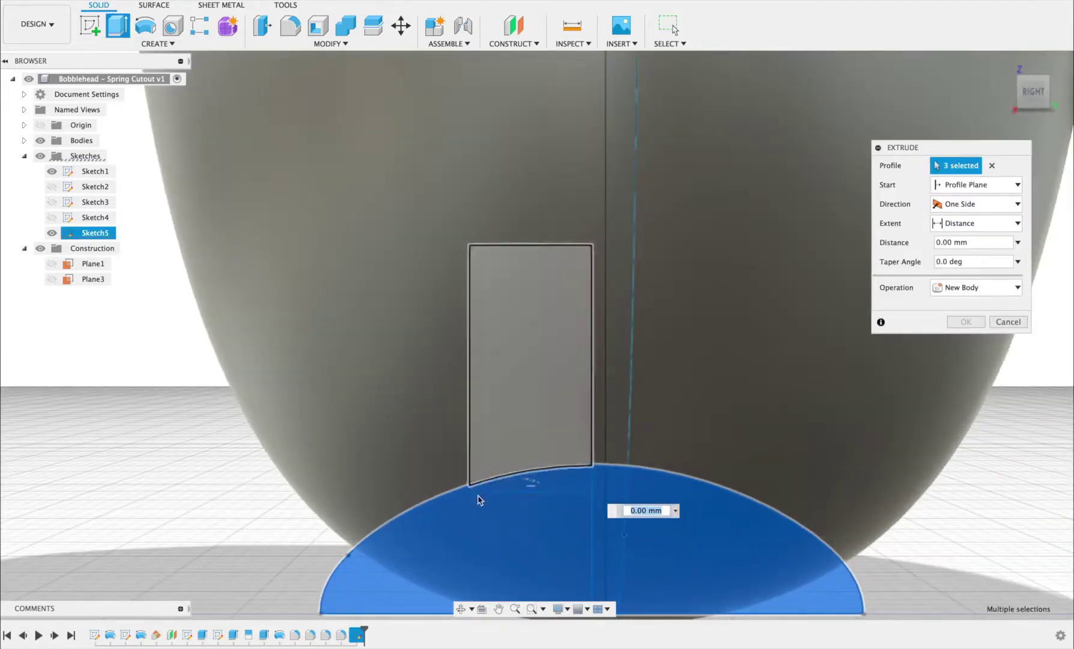
{"action": "scroll", "coordinate": [546, 503], "scroll_direction": "down", "scroll_amount": 5}
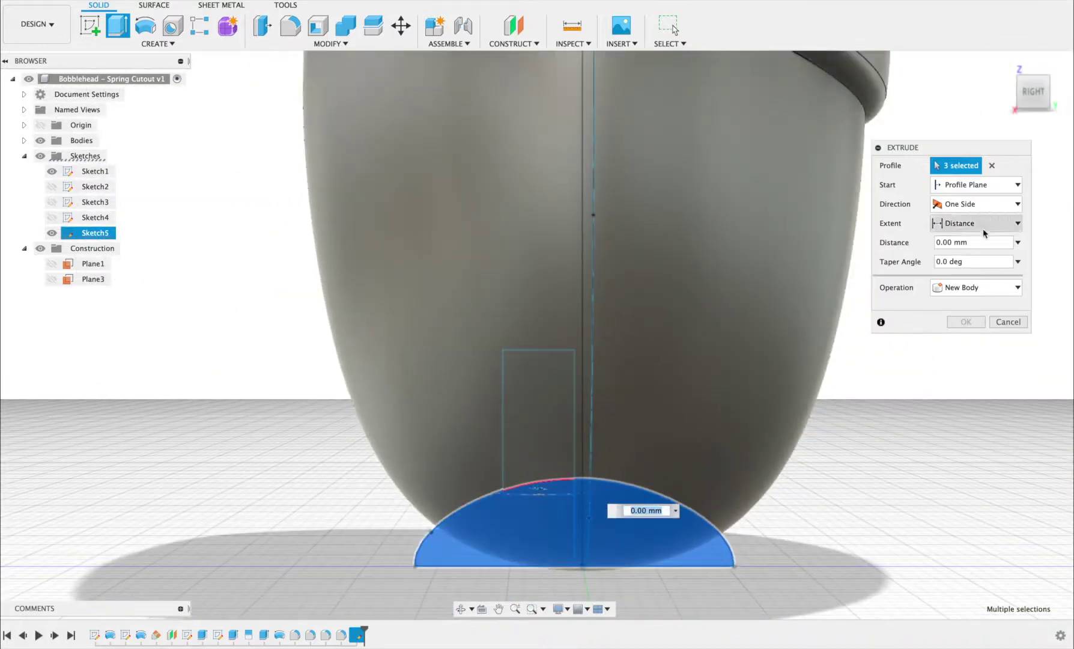
Cut the selected profiles symmetrically 16 mm through the head.
{"action": "left_click", "coordinate": [1008, 71]}
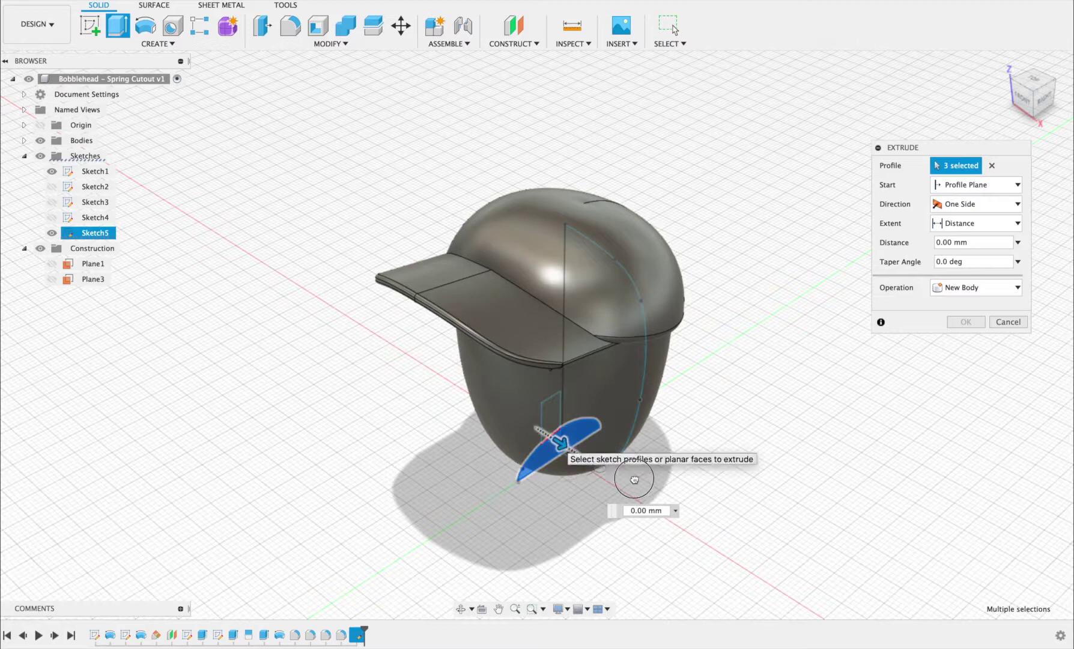
{"action": "left_click_drag", "start_coordinate": [634, 479], "coordinate": [650, 498]}
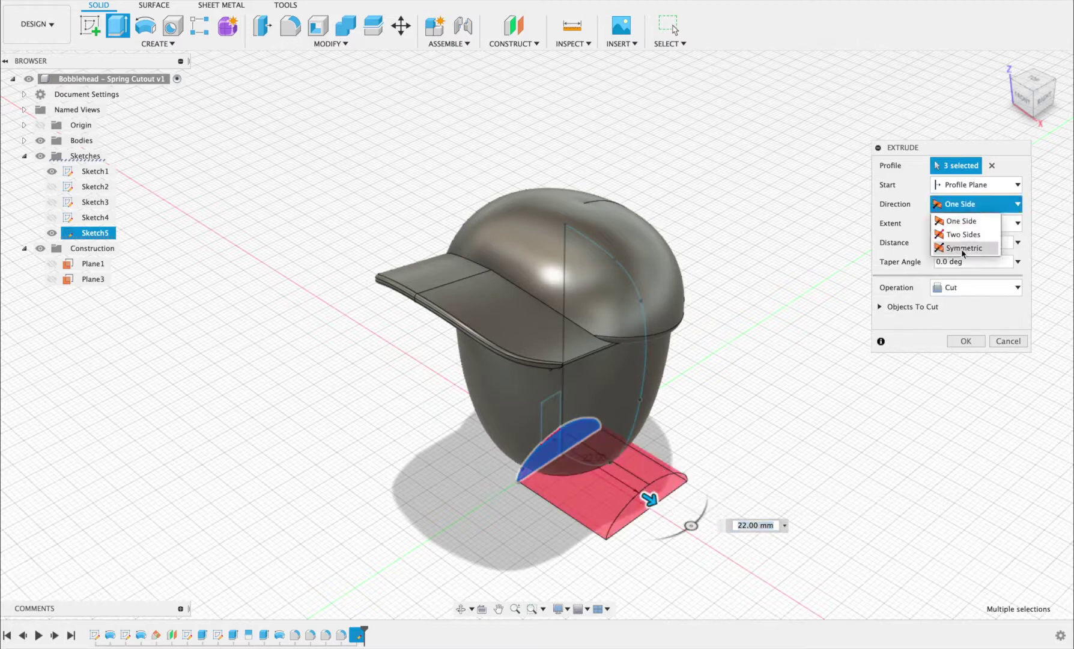
{"action": "left_click", "coordinate": [963, 248]}
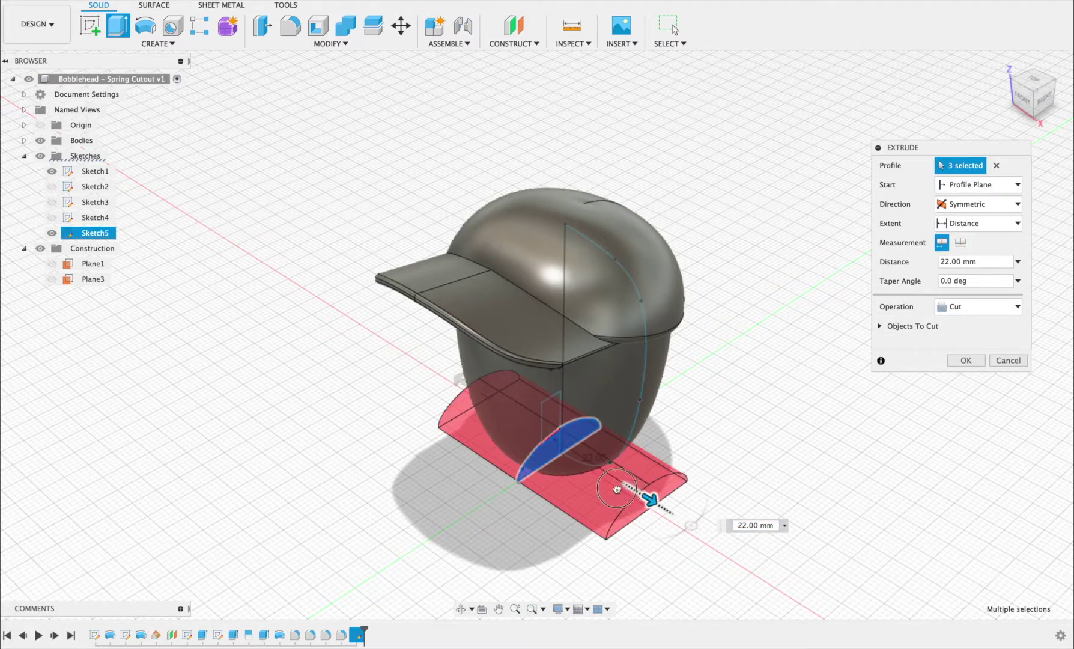
{"action": "mouse_move", "coordinate": [617, 488]}
{"action": "left_mouse_down"}
{"action": "mouse_move", "coordinate": [611, 472]}
{"action": "mouse_move", "coordinate": [625, 483]}
{"action": "left_mouse_up"}
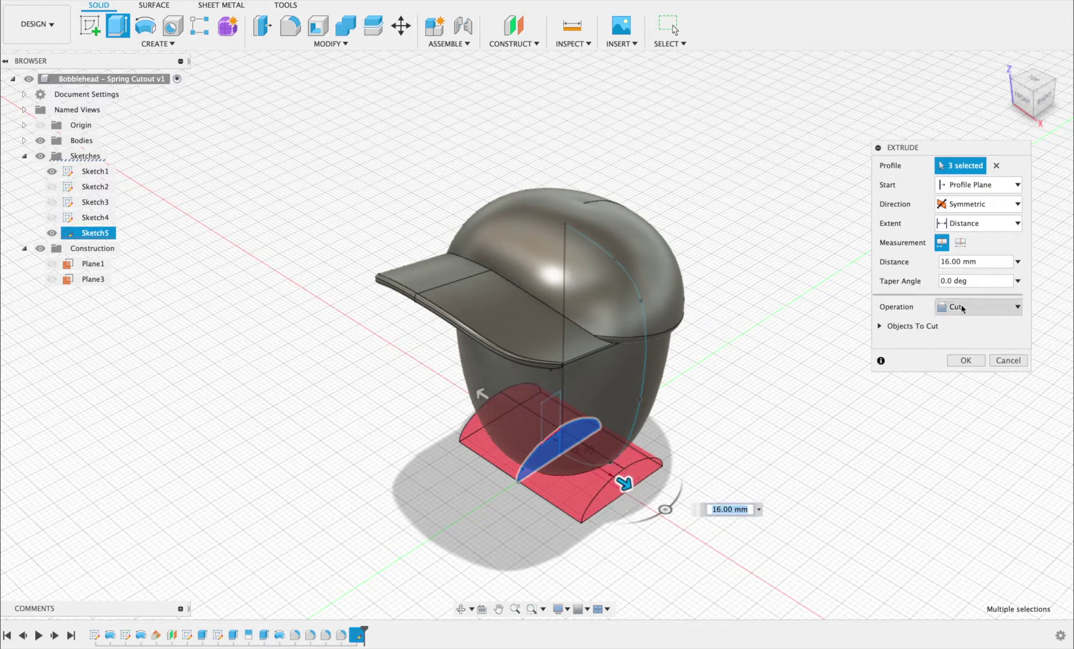
{"action": "left_click", "coordinate": [965, 360]}
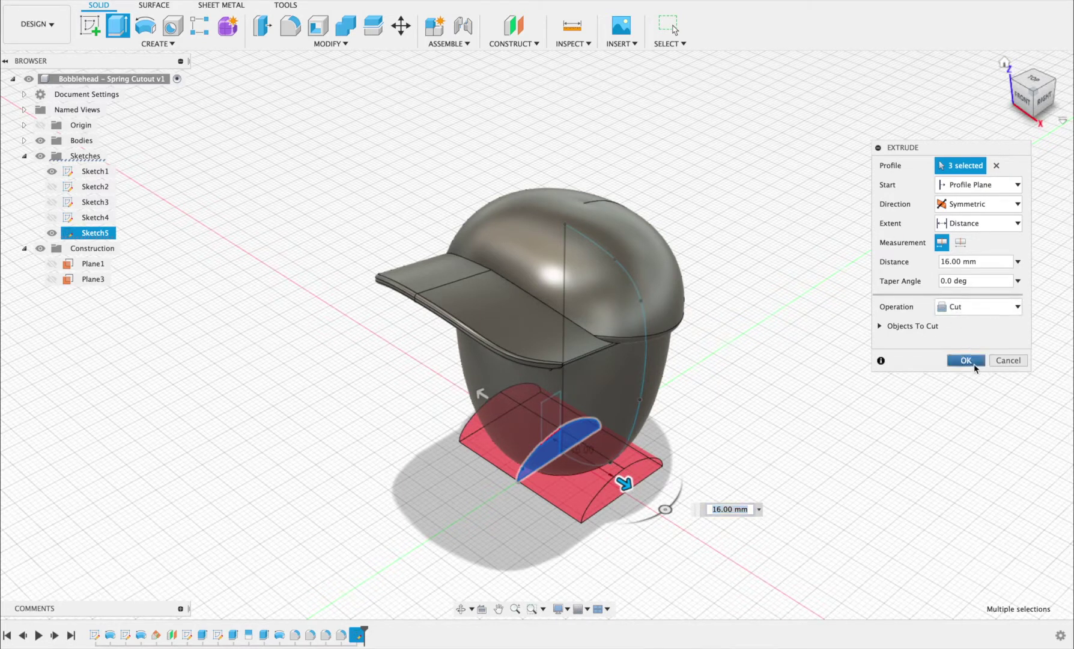
{"action": "left_click", "coordinate": [1034, 102]}
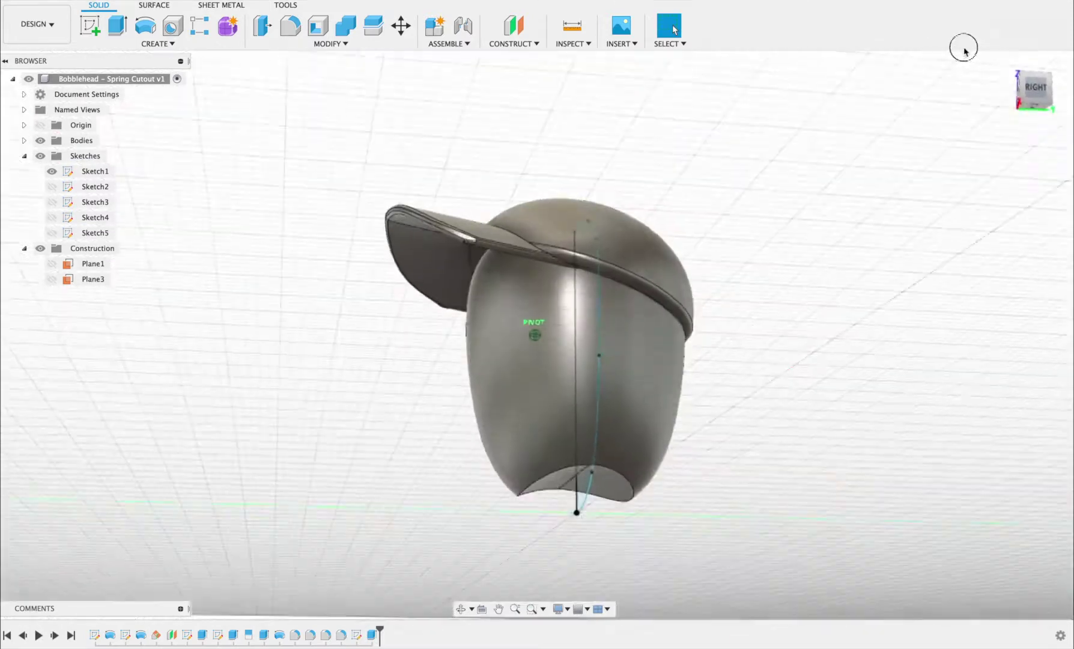
{"action": "middle_click_drag", "start_coordinate": [963, 50], "coordinate": [944, 71], "text": "shift"}
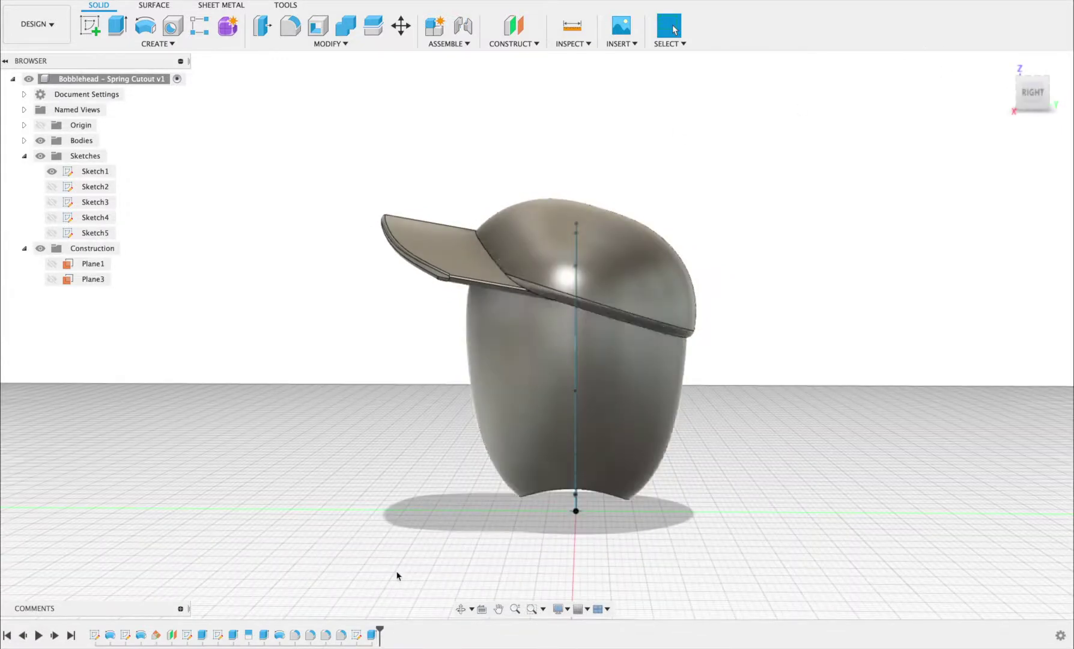
Show Sketch5 and select the rectangle and sliver profiles below the arch for revolving.
{"action": "left_click", "coordinate": [55, 236]}
{"action": "left_click", "coordinate": [53, 233]}
{"action": "scroll", "coordinate": [552, 469], "scroll_direction": "up", "scroll_amount": 5}
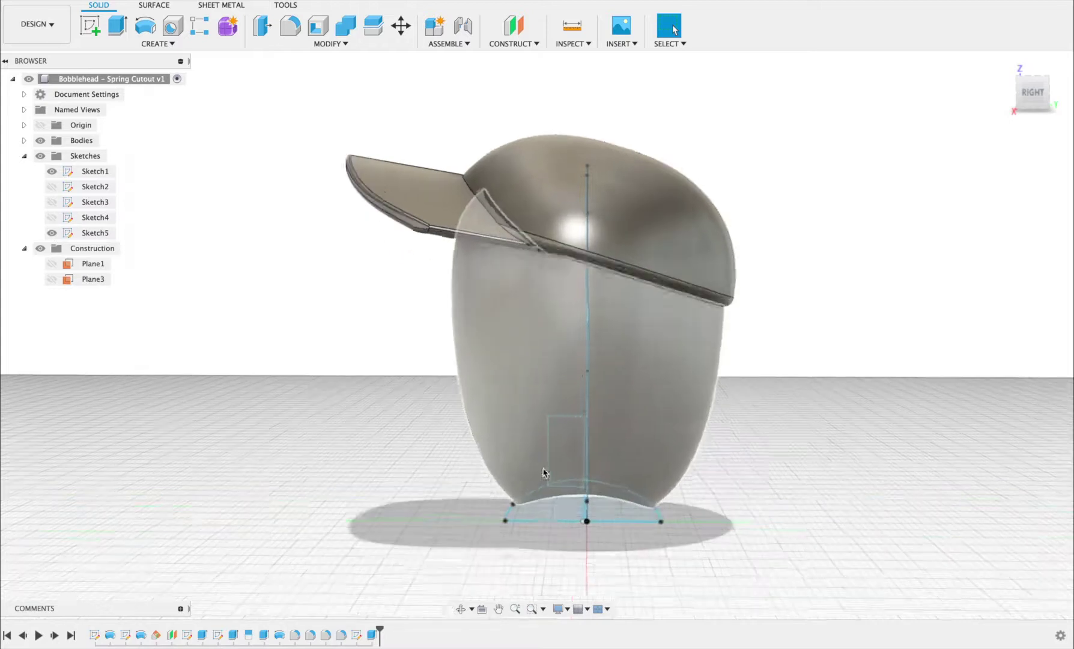
{"action": "scroll", "coordinate": [557, 463], "scroll_direction": "up", "scroll_amount": 3}
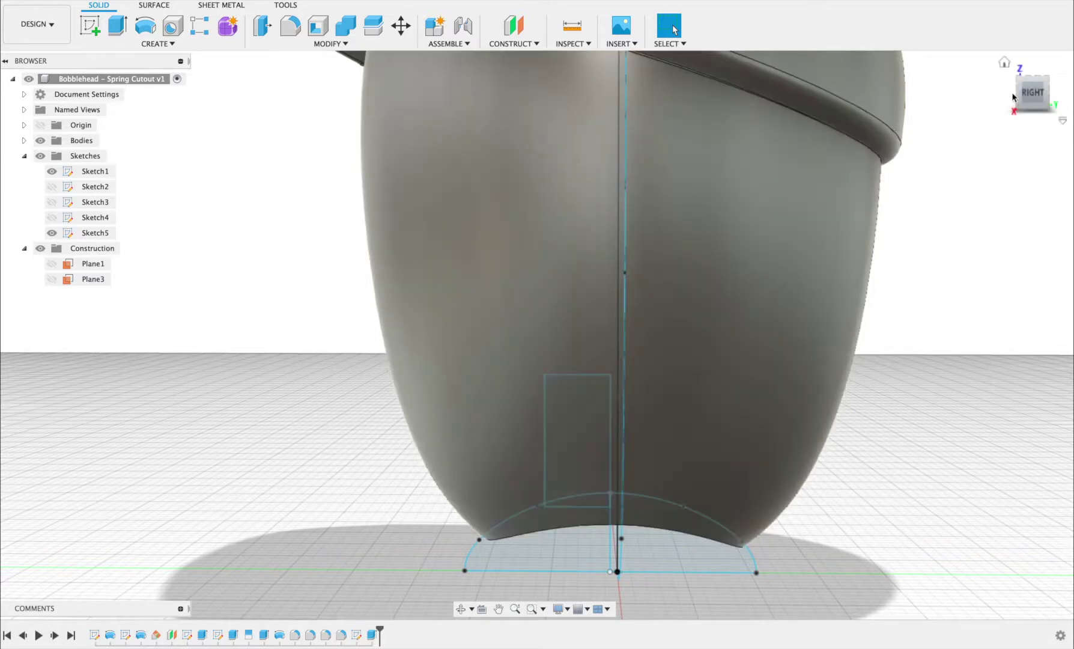
{"action": "left_click", "coordinate": [1031, 102]}
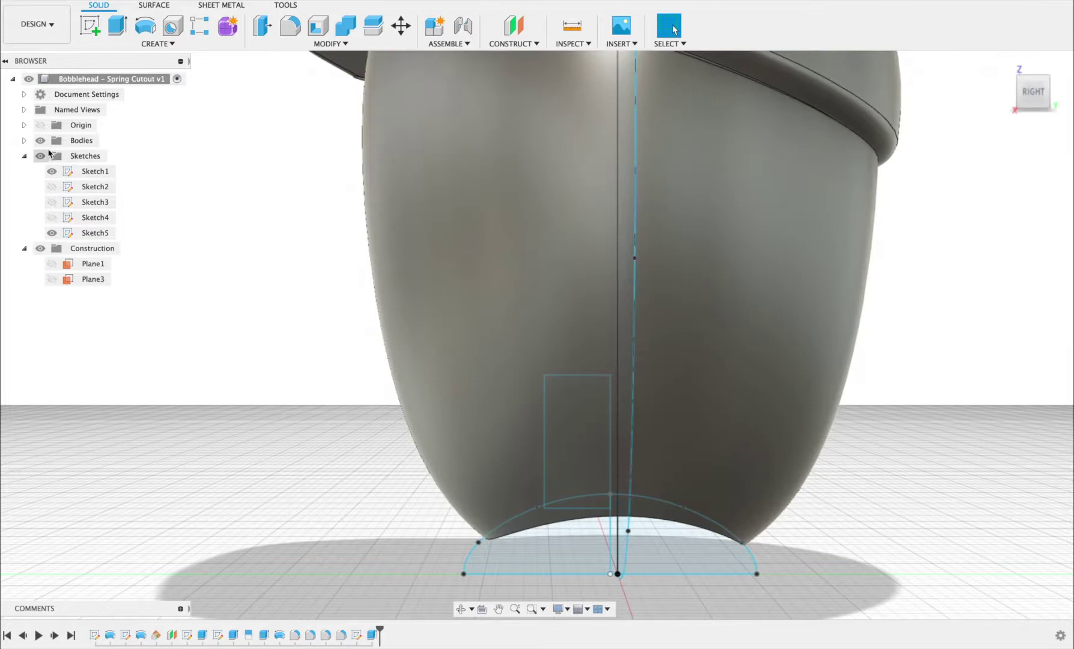
{"action": "left_click", "coordinate": [40, 140]}
{"action": "left_click", "coordinate": [591, 505]}
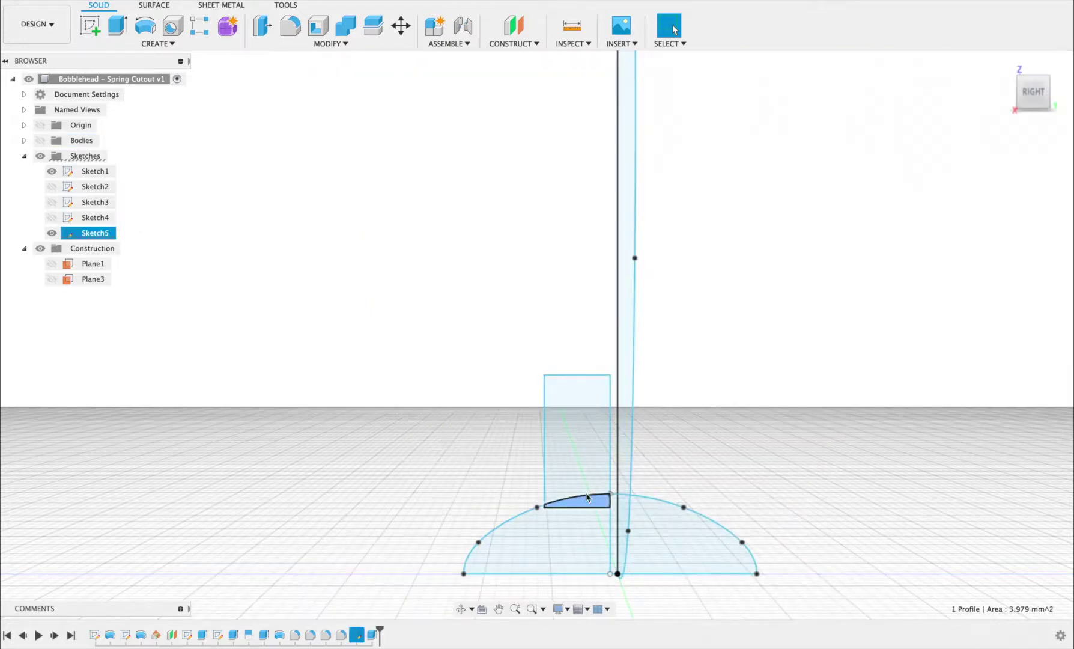
{"action": "left_click", "coordinate": [585, 491], "text": "shift"}
{"action": "left_click", "coordinate": [39, 142]}
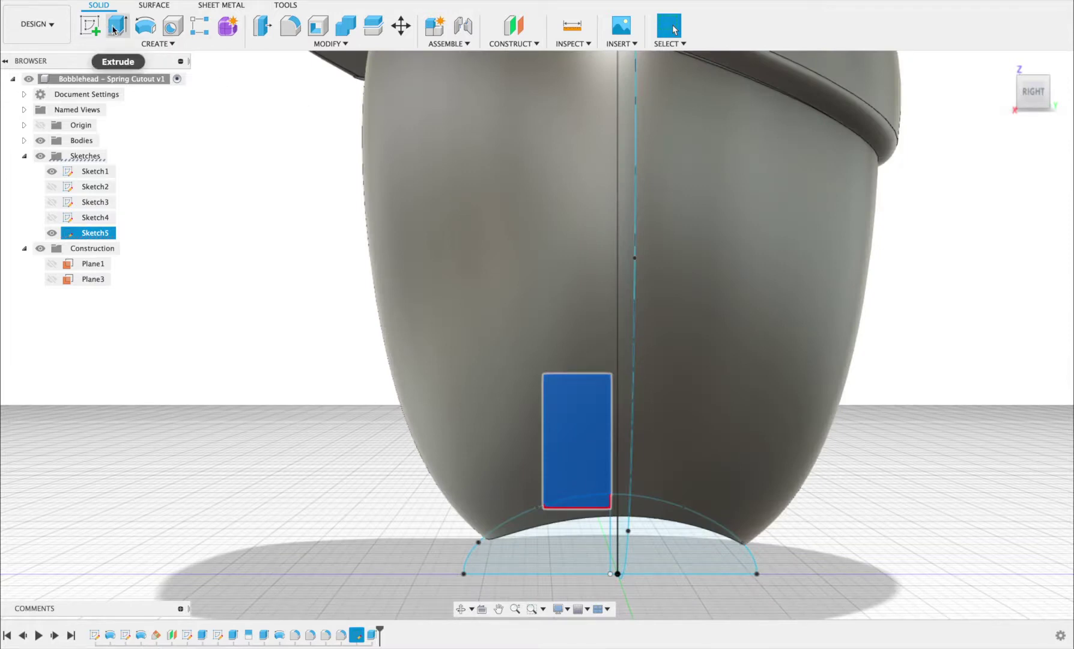
{"action": "left_click", "coordinate": [147, 27]}
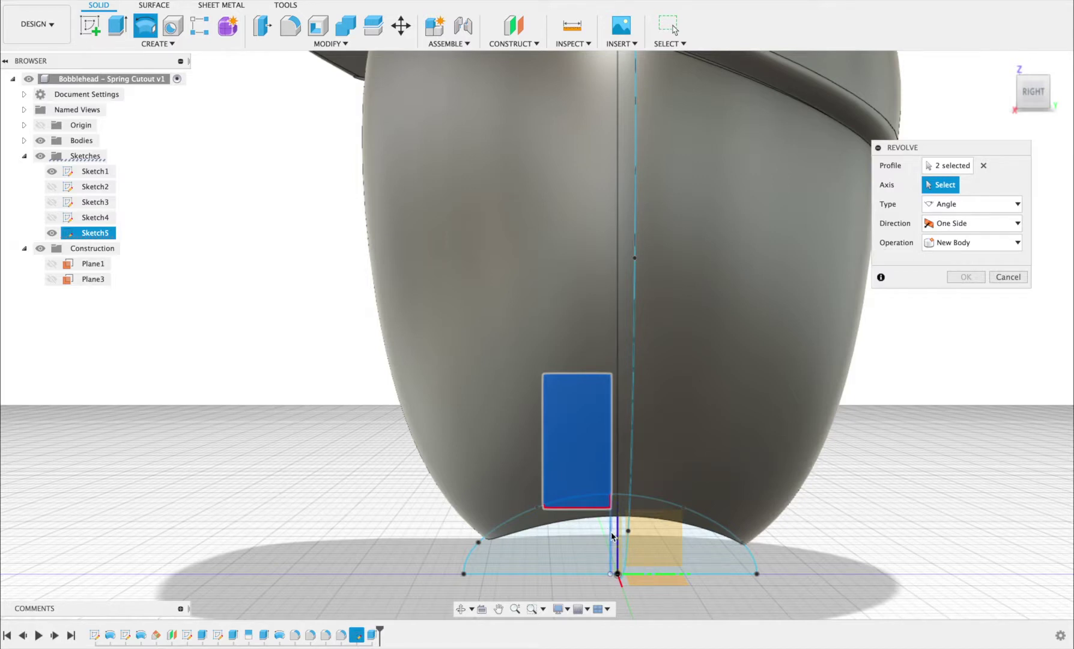
Revolve-cut the profiles 360° about the rectangle's right edge, then inspect the hole from below.
{"action": "left_click", "coordinate": [610, 415]}
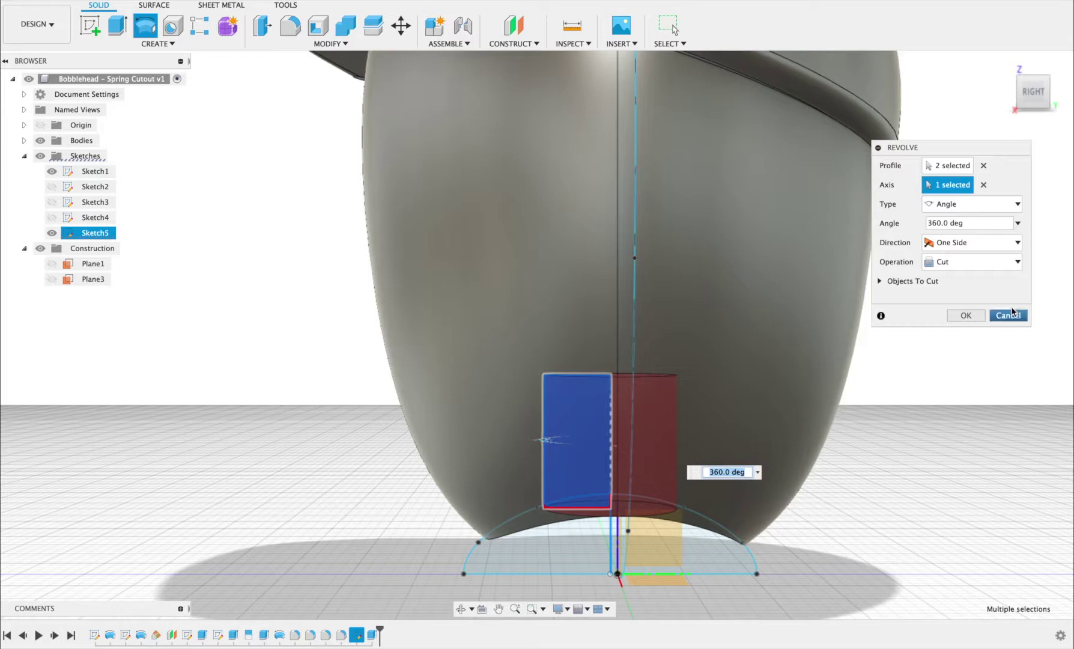
{"action": "left_click", "coordinate": [962, 314]}
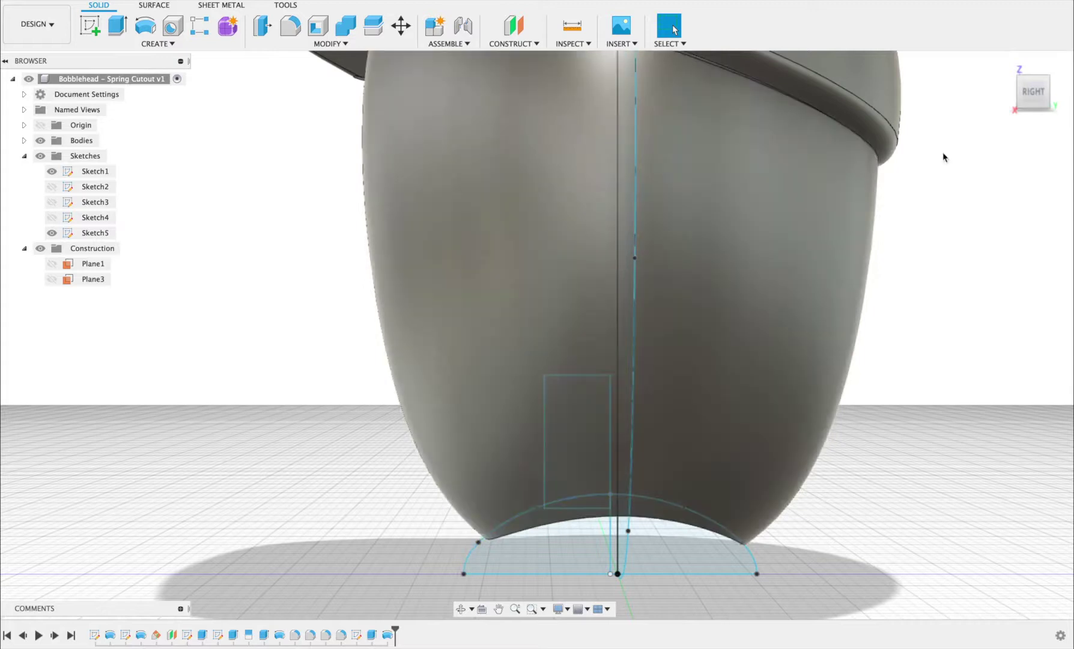
{"action": "middle_click_drag", "start_coordinate": [1004, 62], "coordinate": [1008, 52], "text": "shift"}
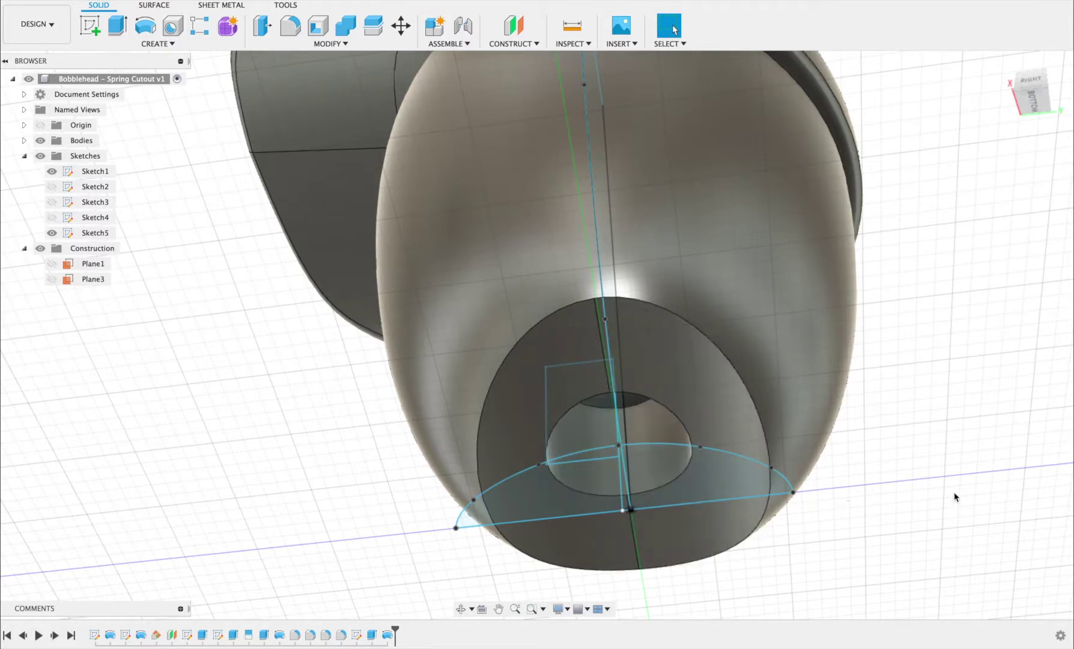
{"action": "left_click", "coordinate": [1030, 81]}
{"action": "middle_click_drag", "start_coordinate": [674, 29], "coordinate": [722, 90], "text": "shift"}
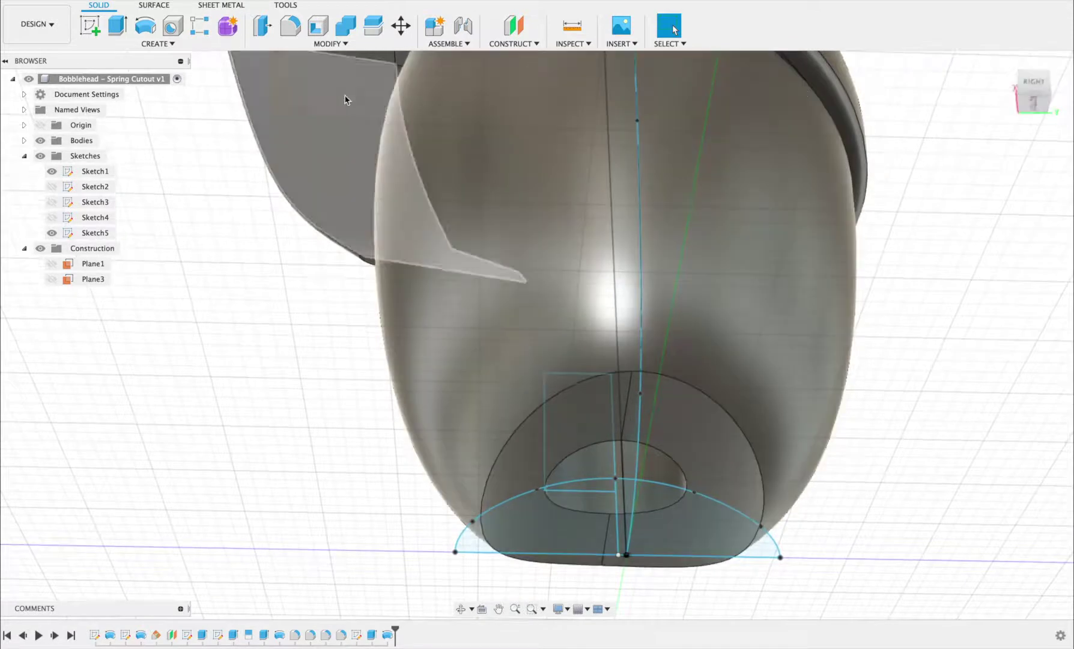
Fillet the spring hole's edge loop with a 0.5 mm radius.
{"action": "left_click", "coordinate": [282, 29]}
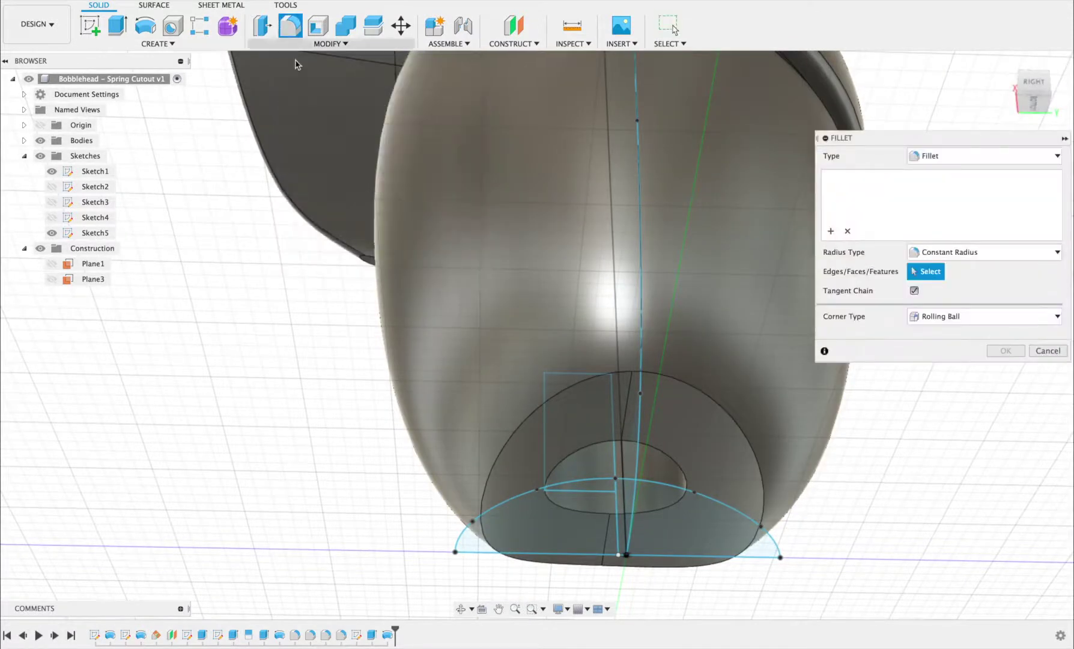
{"action": "left_click", "coordinate": [587, 453]}
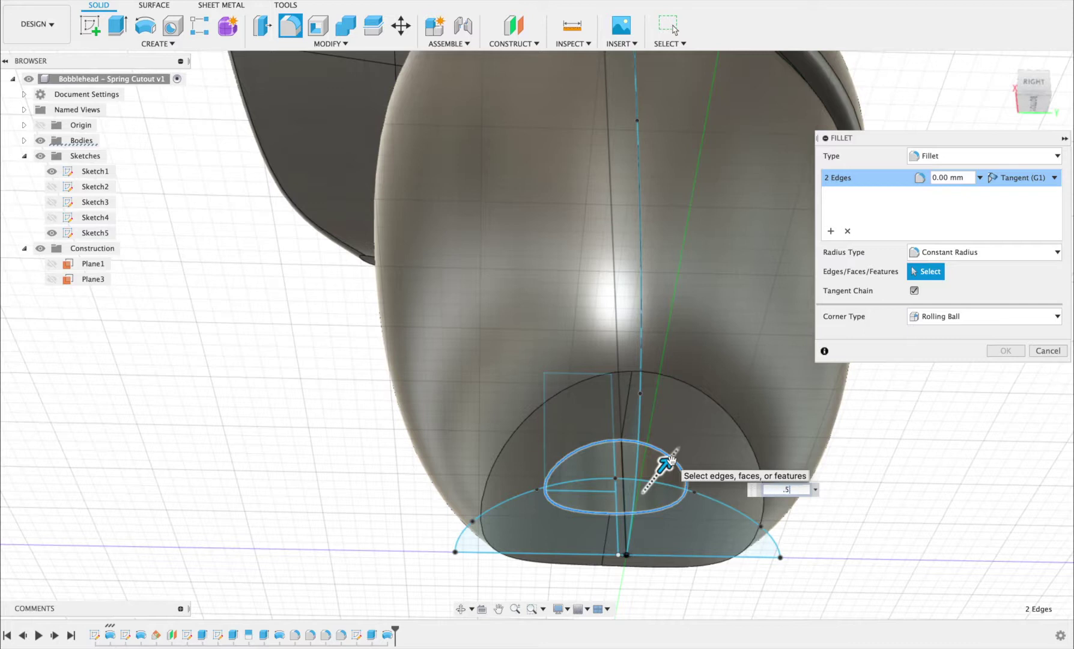
{"action": "type", "text": ".5"}
{"action": "key", "text": "Return"}
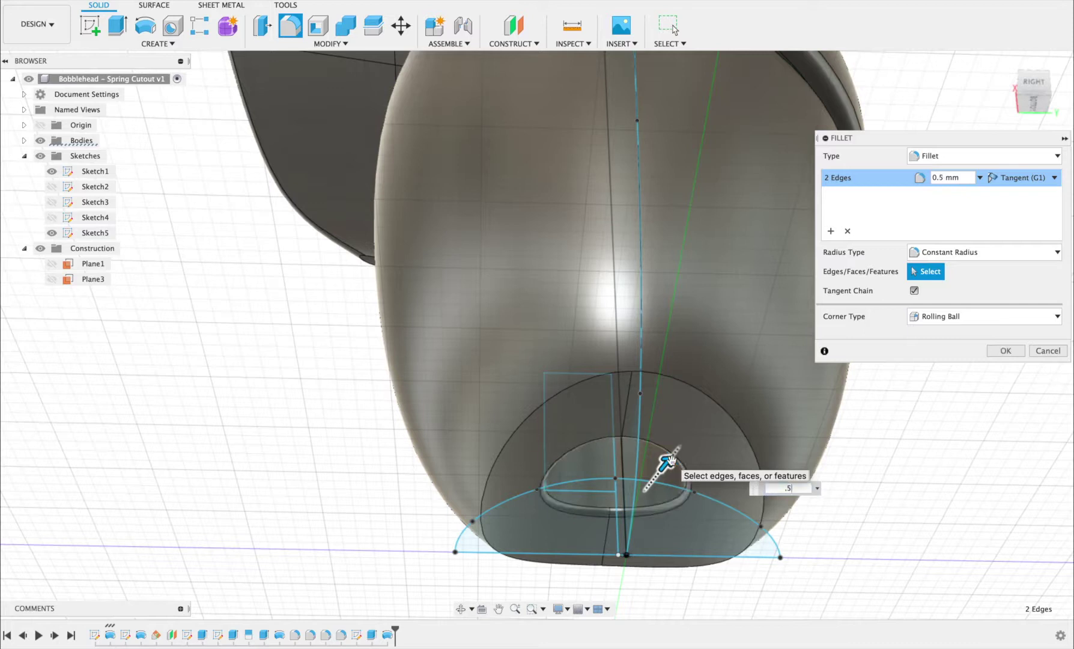
{"action": "left_click", "coordinate": [1006, 351]}
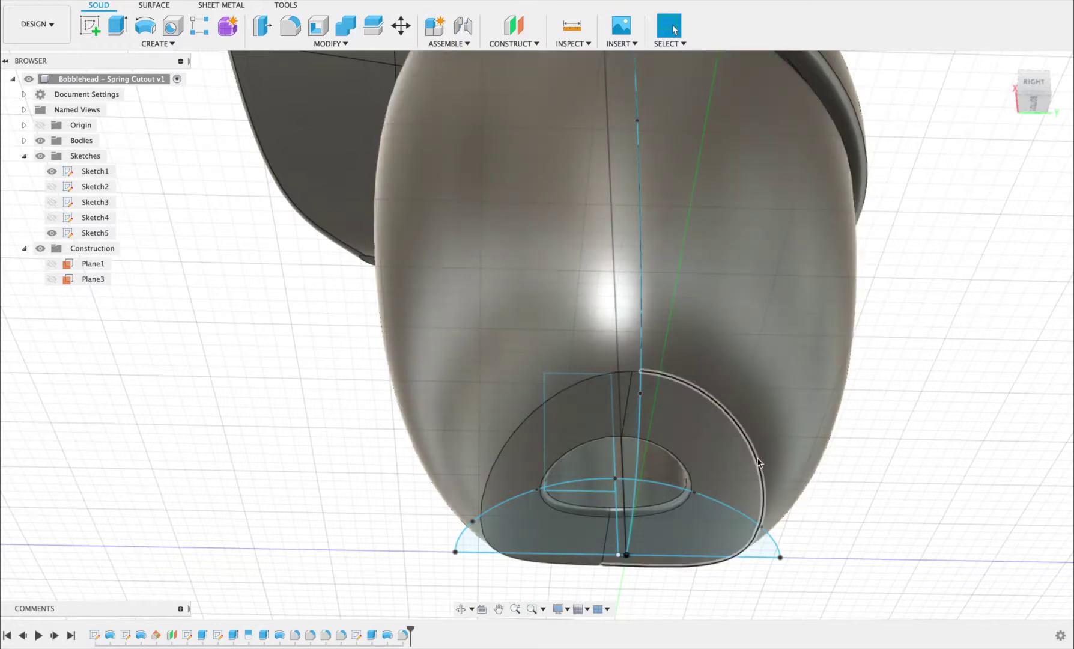
{"action": "left_click", "coordinate": [759, 462]}
Select the left outer arc and the short top edge of the cutout rim.
{"action": "left_click", "coordinate": [510, 439]}
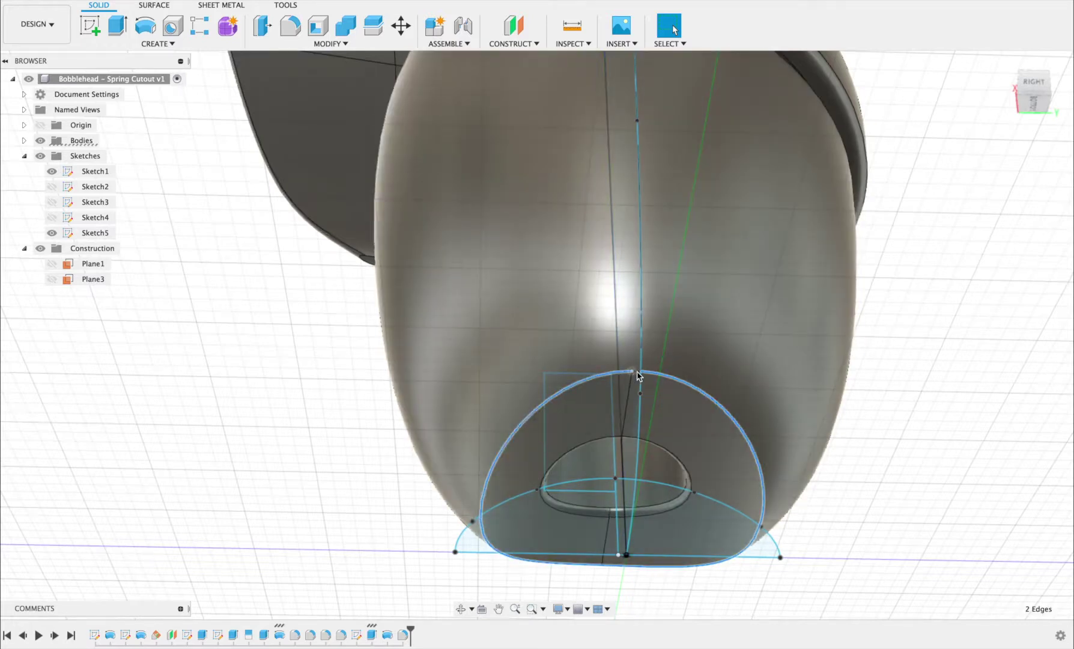
{"action": "scroll", "coordinate": [638, 375], "scroll_direction": "up", "scroll_amount": 5}
{"action": "left_click", "coordinate": [633, 367]}
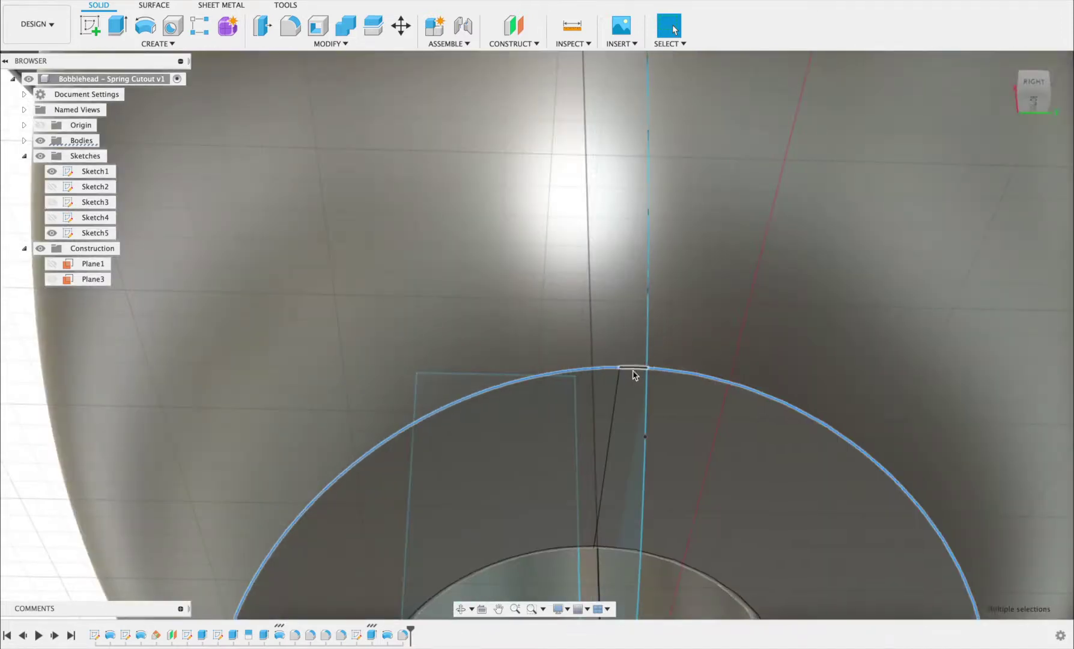
{"action": "scroll", "coordinate": [658, 449], "scroll_direction": "down", "scroll_amount": 3}
{"action": "scroll", "coordinate": [658, 447], "scroll_direction": "up", "scroll_amount": 2}
{"action": "scroll", "coordinate": [659, 448], "scroll_direction": "down", "scroll_amount": 5}
{"action": "middle_click_drag", "start_coordinate": [680, 496], "coordinate": [675, 407], "text": "shift"}
{"action": "scroll", "coordinate": [678, 412], "scroll_direction": "up", "scroll_amount": 3}
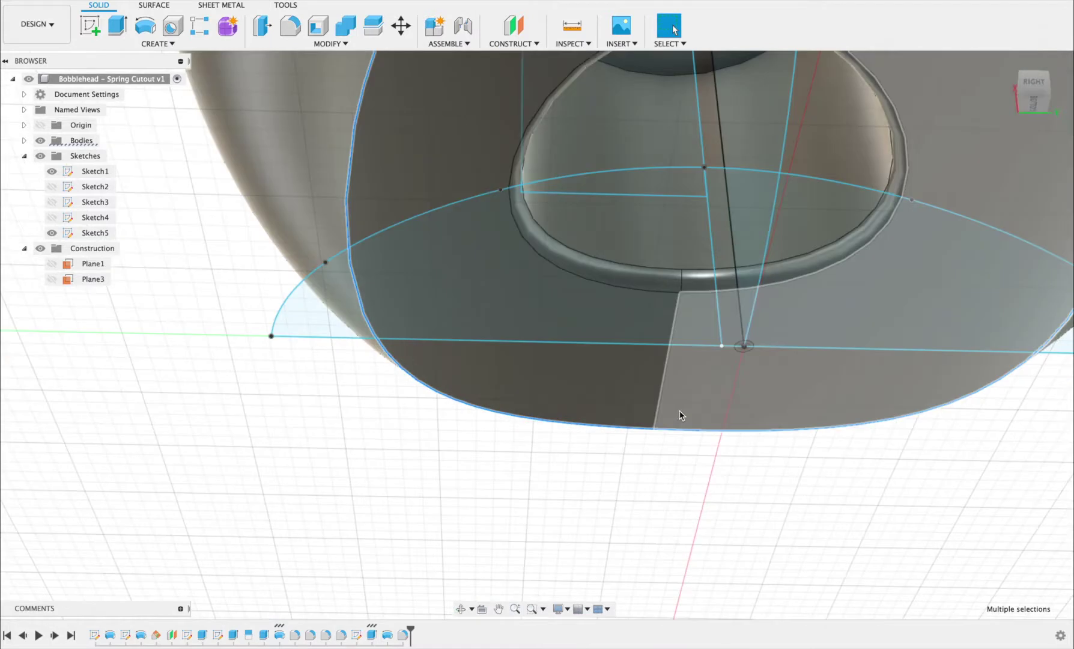
{"action": "scroll", "coordinate": [665, 433], "scroll_direction": "up", "scroll_amount": 3}
{"action": "scroll", "coordinate": [679, 431], "scroll_direction": "down", "scroll_amount": 5}
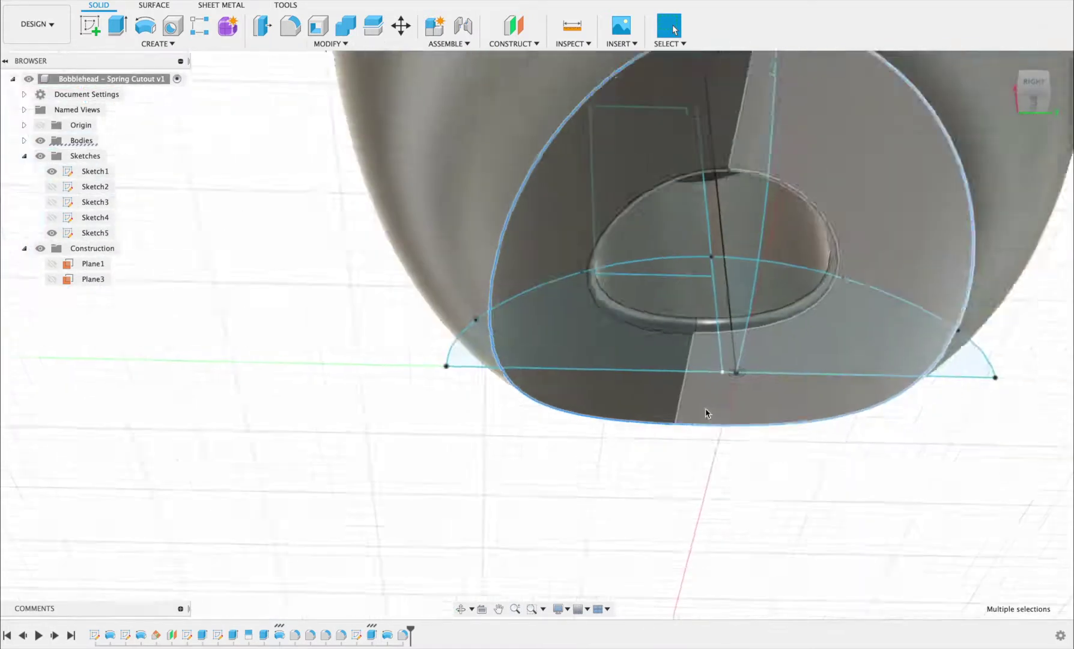
{"action": "scroll", "coordinate": [706, 413], "scroll_direction": "down", "scroll_amount": 3}
{"action": "middle_click_drag", "start_coordinate": [672, 312], "coordinate": [638, 216], "text": "shift"}
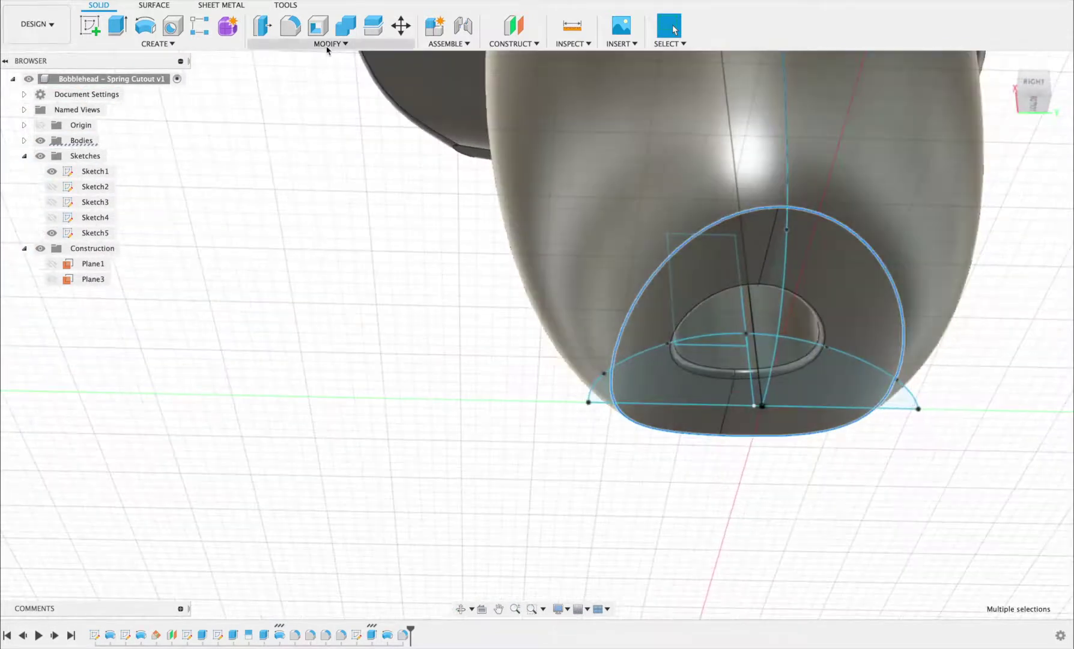
Apply a 1.5 mm fillet to the three rim edges and view the whole bobblehead.
{"action": "left_click", "coordinate": [292, 28]}
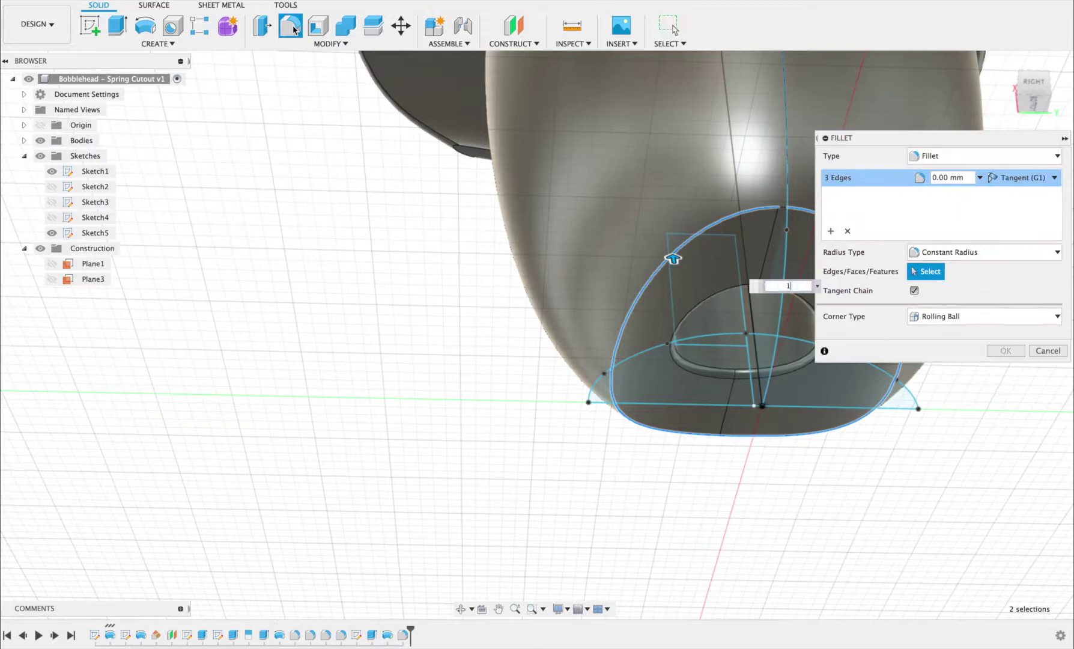
{"action": "key", "text": "Return"}
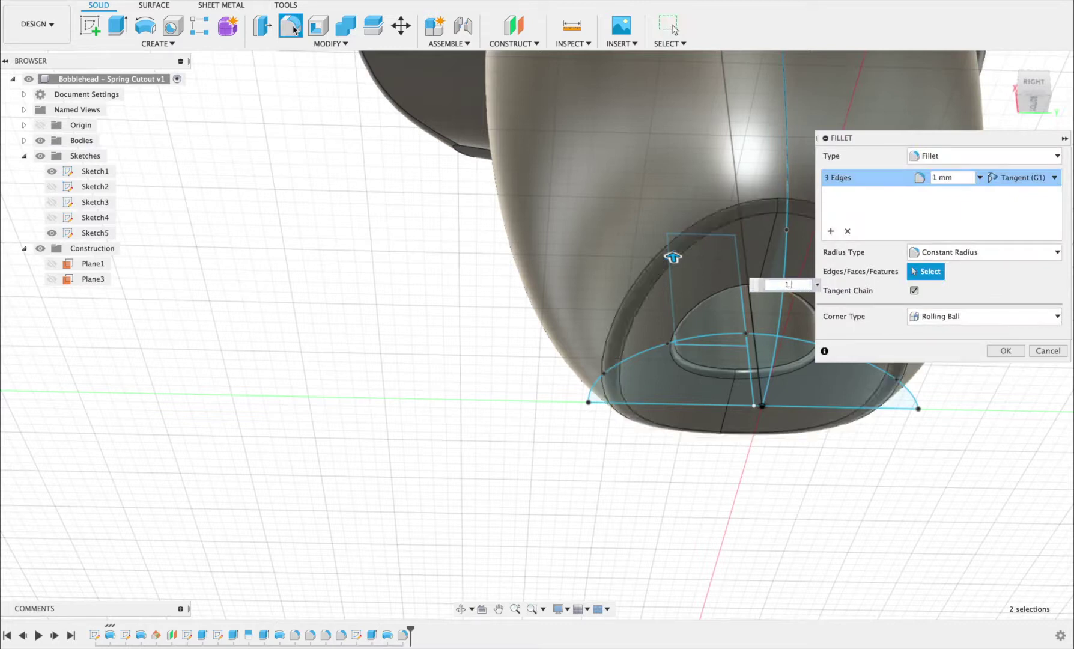
{"action": "key", "text": "Return"}
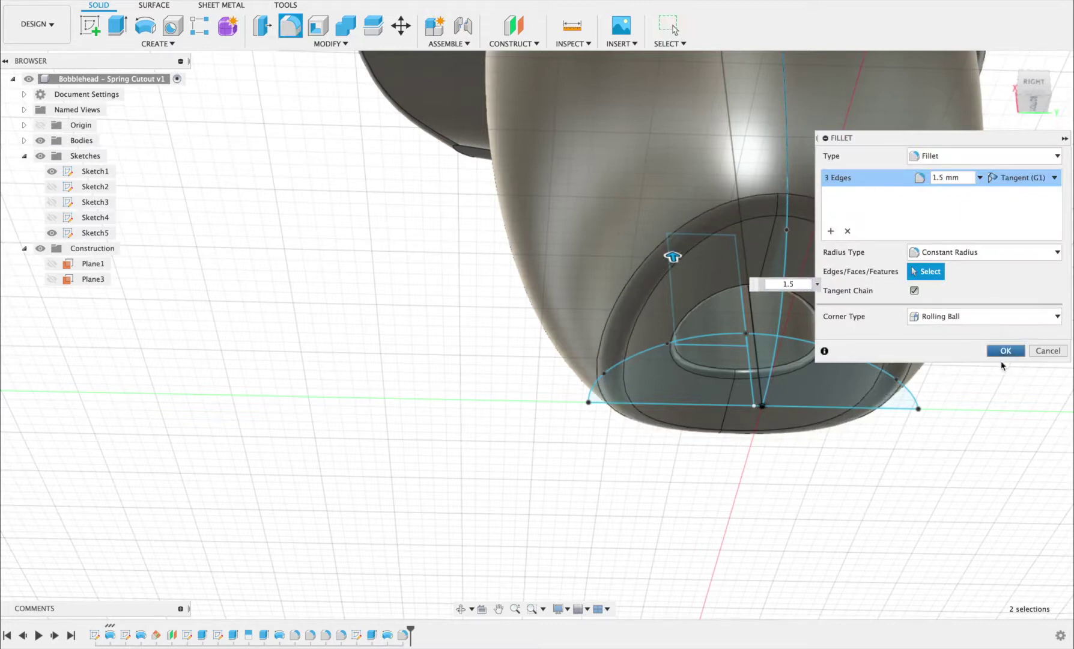
{"action": "left_click", "coordinate": [1005, 350]}
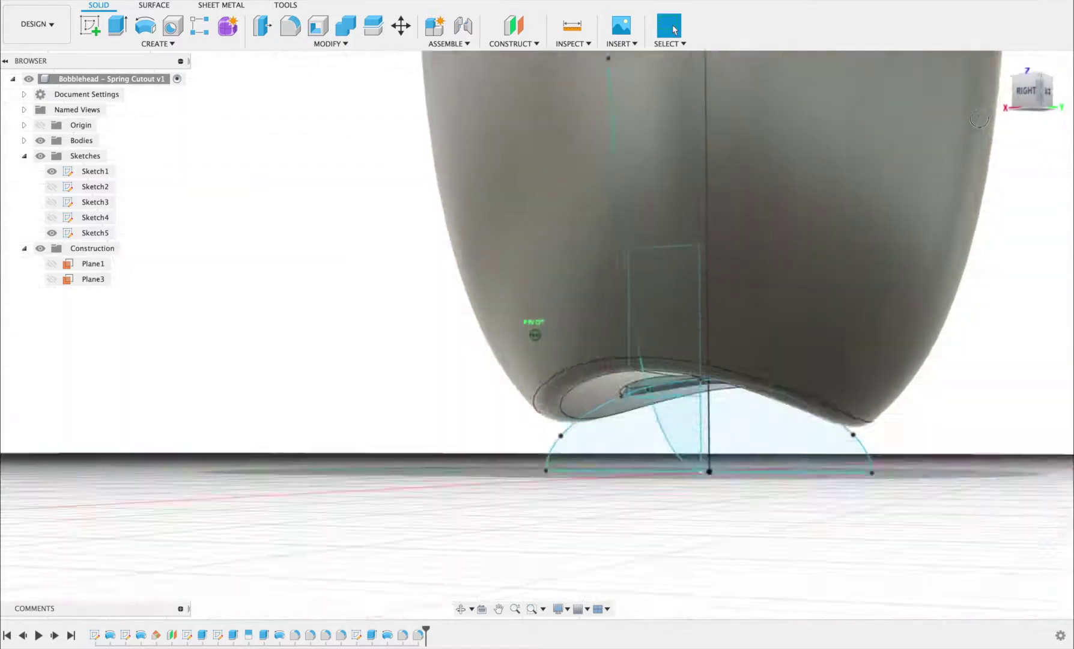
{"action": "middle_click_drag", "start_coordinate": [979, 119], "coordinate": [733, 203], "text": "shift"}
{"action": "scroll", "coordinate": [734, 204], "scroll_direction": "down", "scroll_amount": 5}
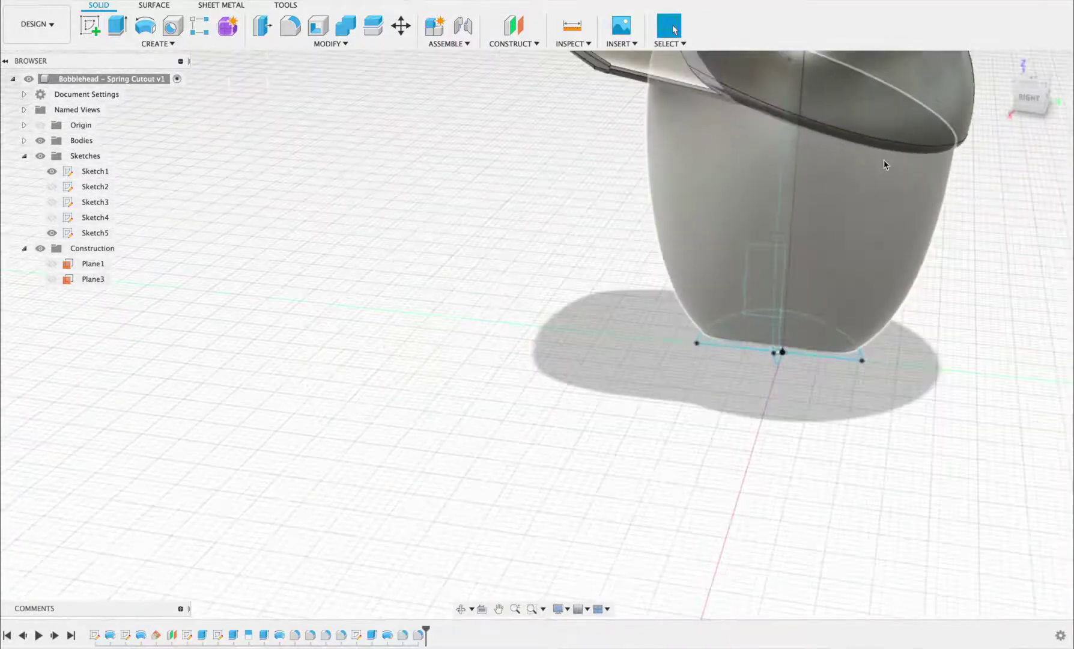
{"action": "left_click", "coordinate": [1004, 63]}
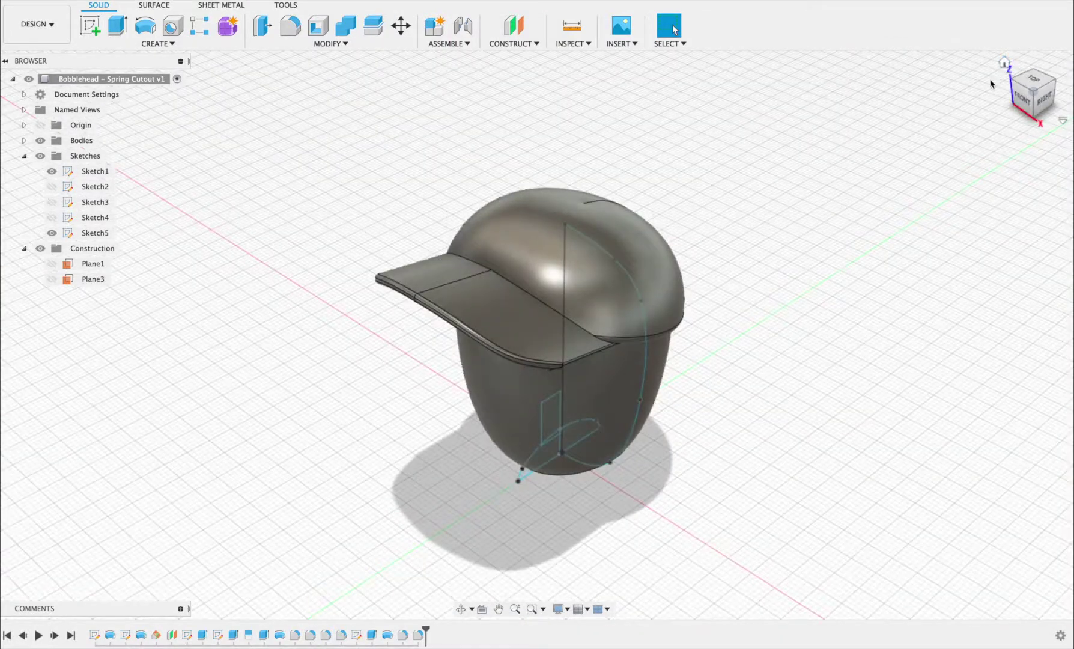
{"action": "left_click", "coordinate": [1031, 102]}
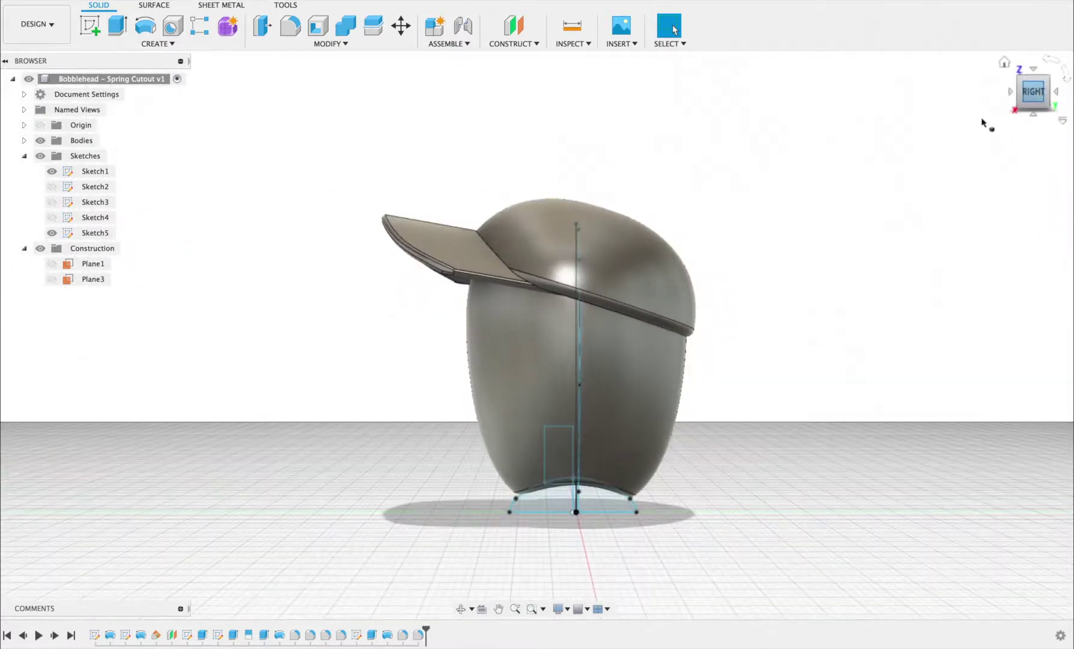
{"action": "scroll", "coordinate": [657, 413], "scroll_direction": "up", "scroll_amount": 4}
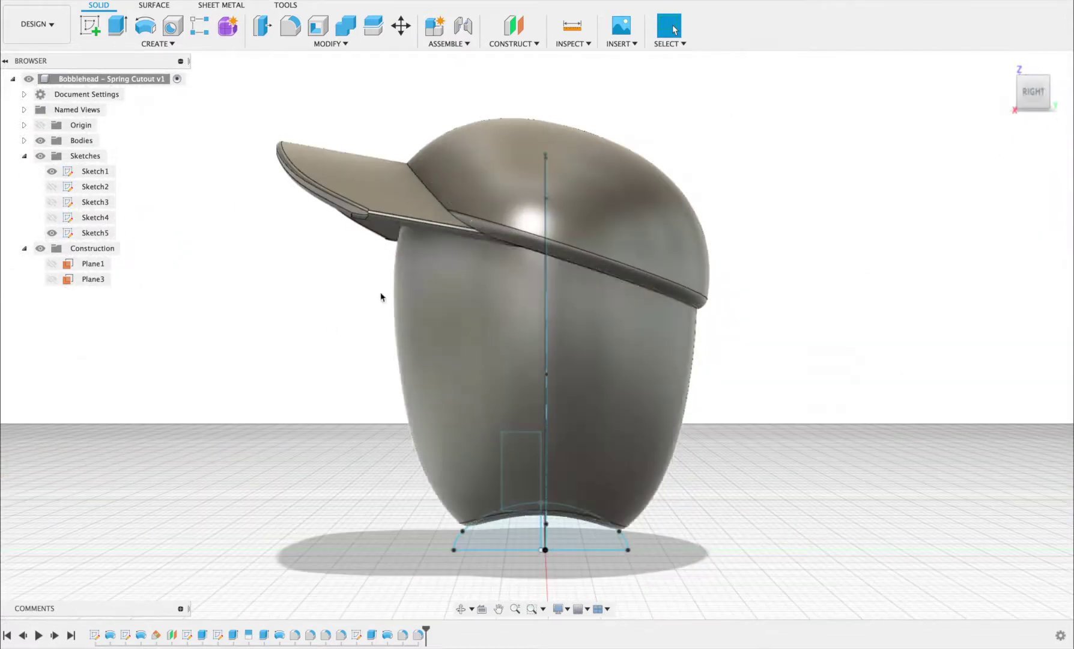
{"action": "scroll", "coordinate": [541, 474], "scroll_direction": "up", "scroll_amount": 3}
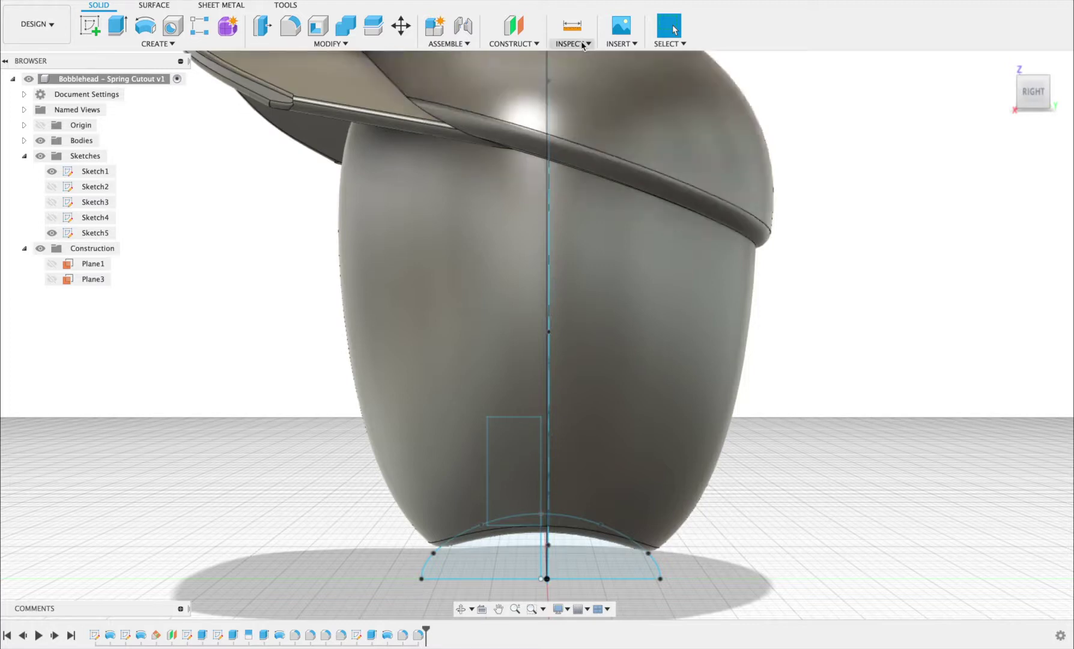
{"action": "left_click", "coordinate": [583, 45]}
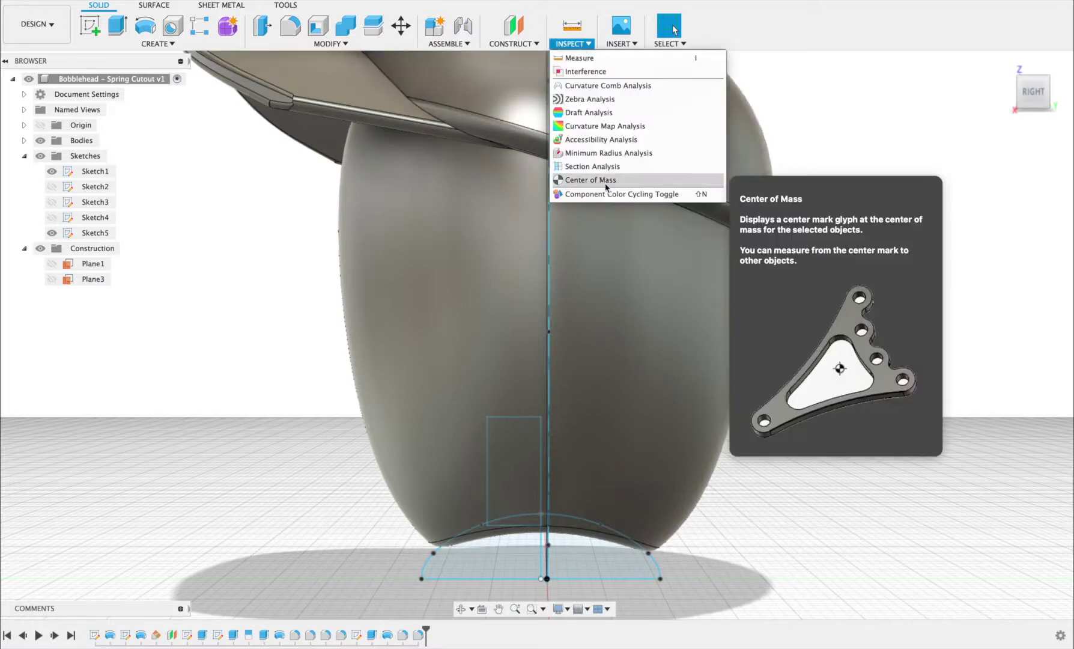
{"action": "left_click", "coordinate": [600, 179]}
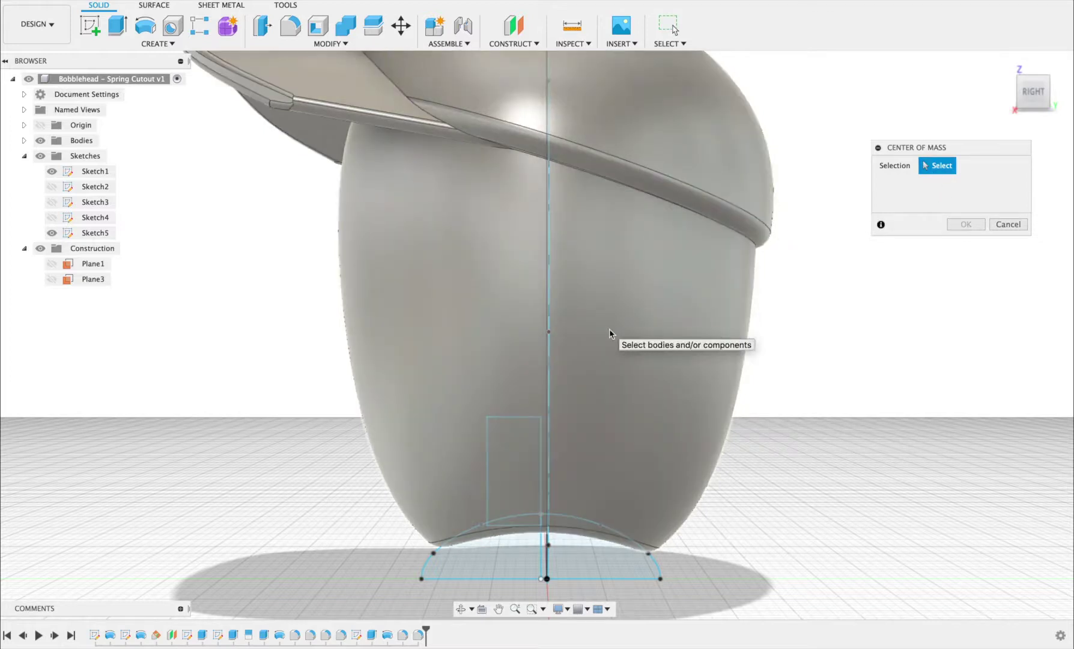
{"action": "left_click", "coordinate": [609, 329]}
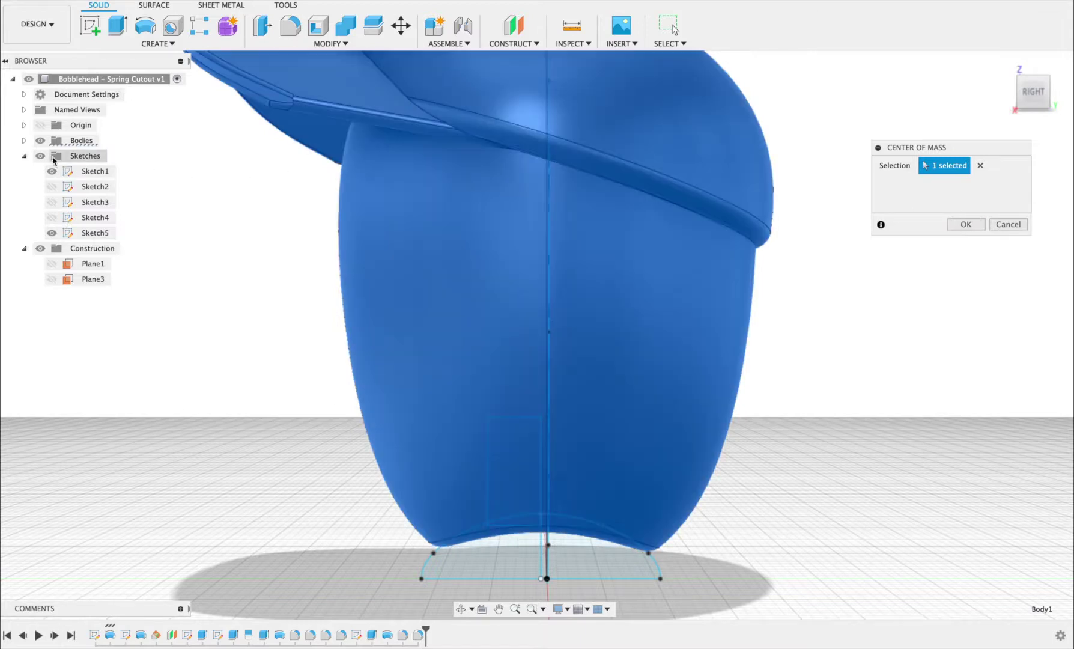
{"action": "left_click", "coordinate": [24, 141]}
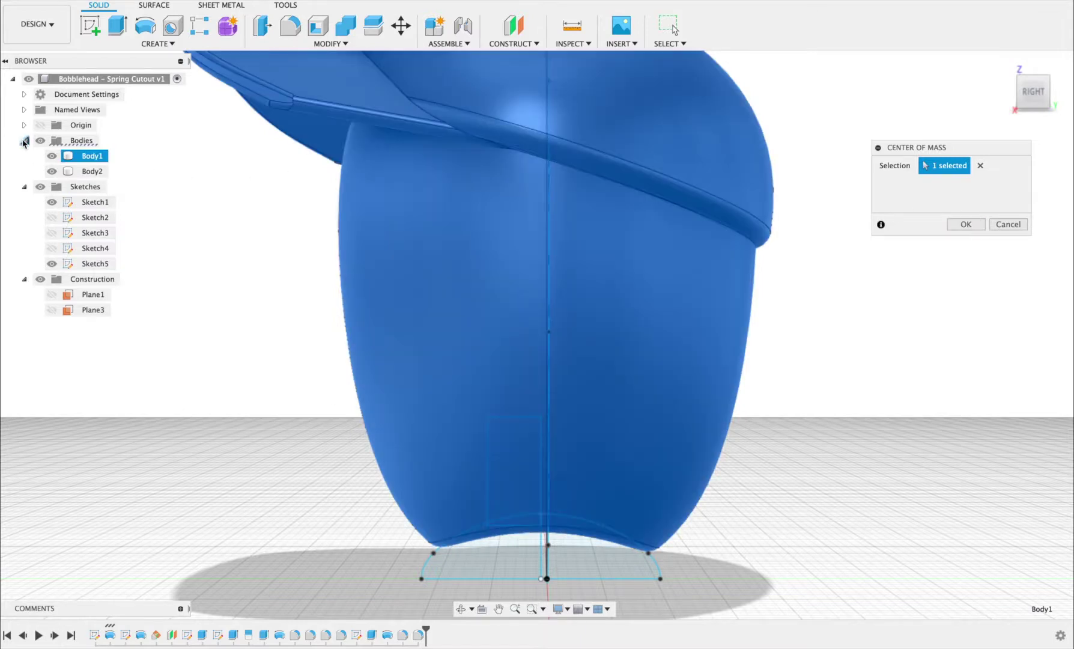
{"action": "left_click", "coordinate": [91, 172]}
{"action": "left_click", "coordinate": [1008, 224]}
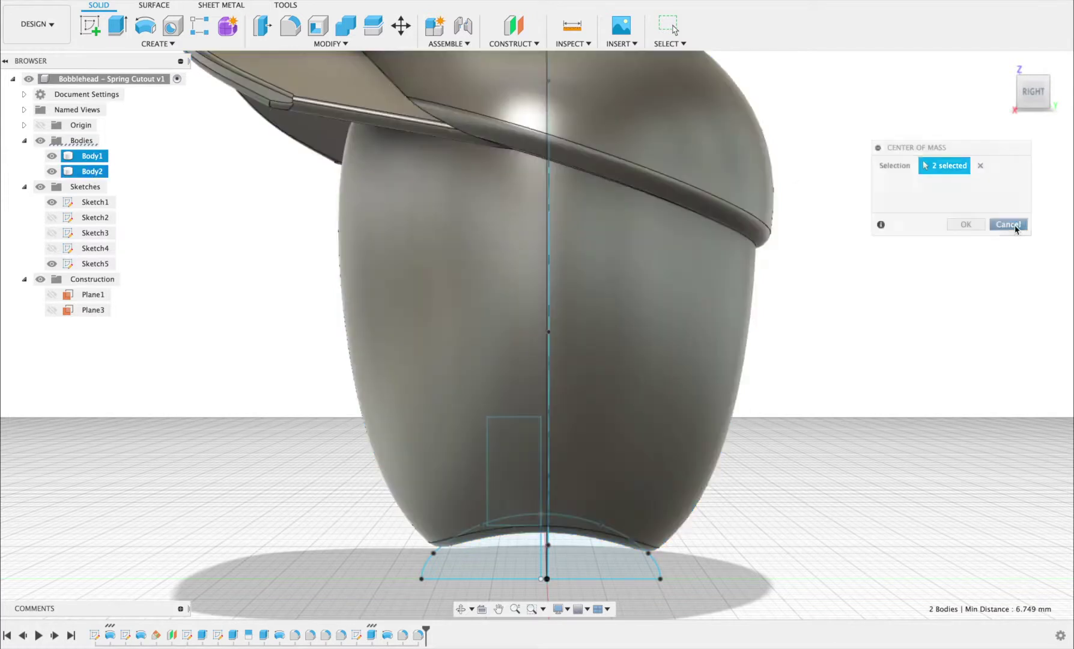
{"action": "left_click", "coordinate": [93, 173]}
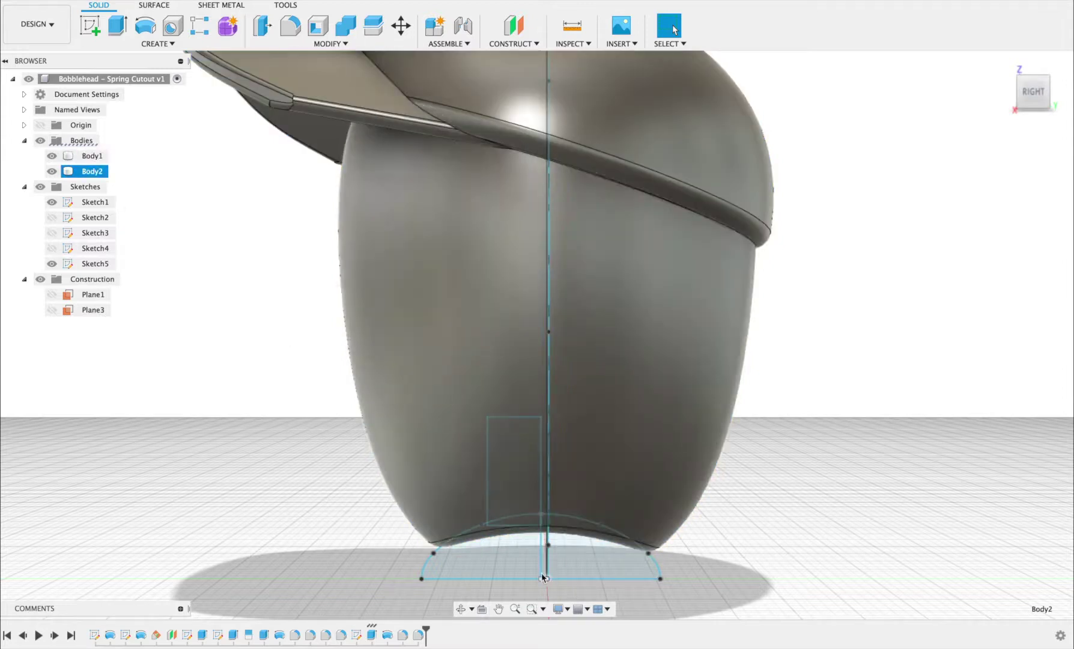
{"action": "scroll", "coordinate": [467, 169], "scroll_direction": "down", "scroll_amount": 4}
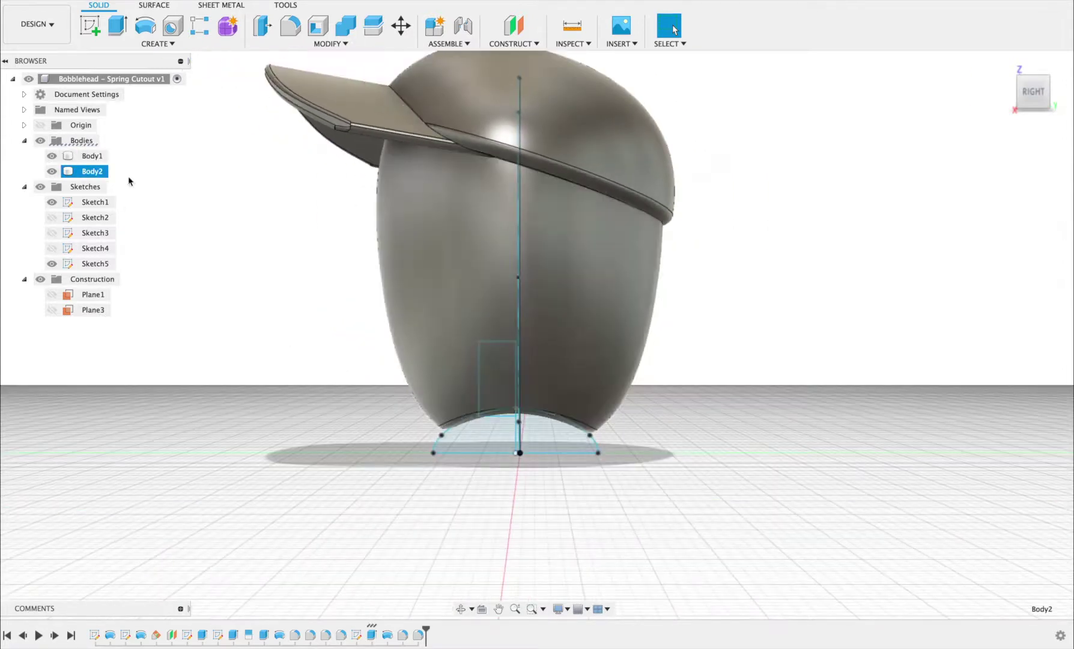
{"action": "left_click", "coordinate": [93, 156]}
{"action": "scroll", "coordinate": [461, 229], "scroll_direction": "up", "scroll_amount": 3}
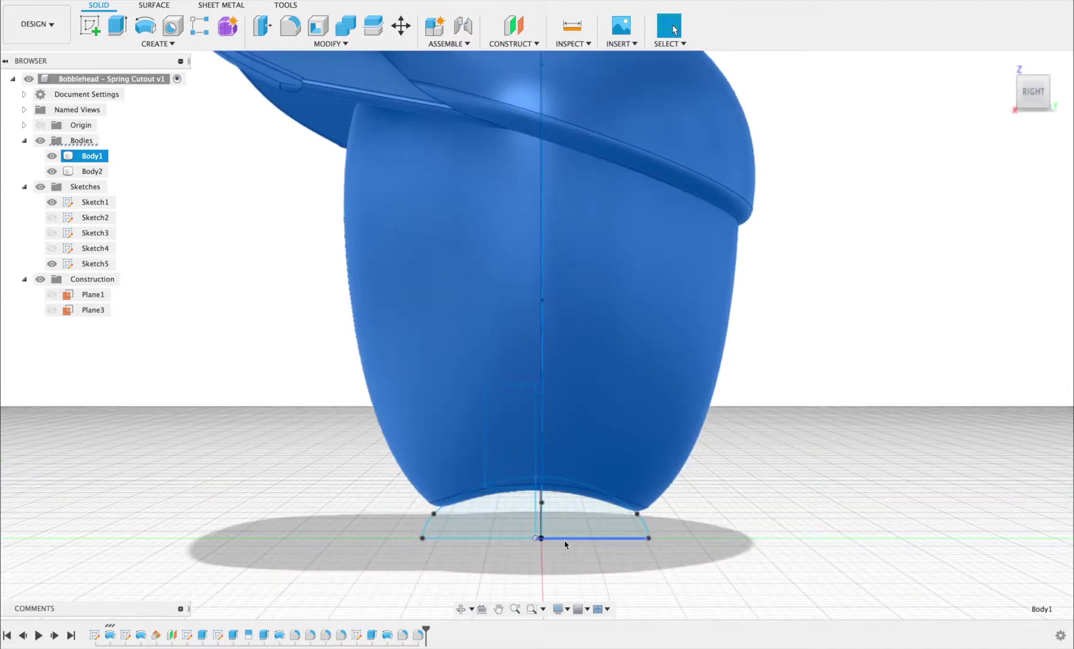
{"action": "scroll", "coordinate": [542, 539], "scroll_direction": "up", "scroll_amount": 4}
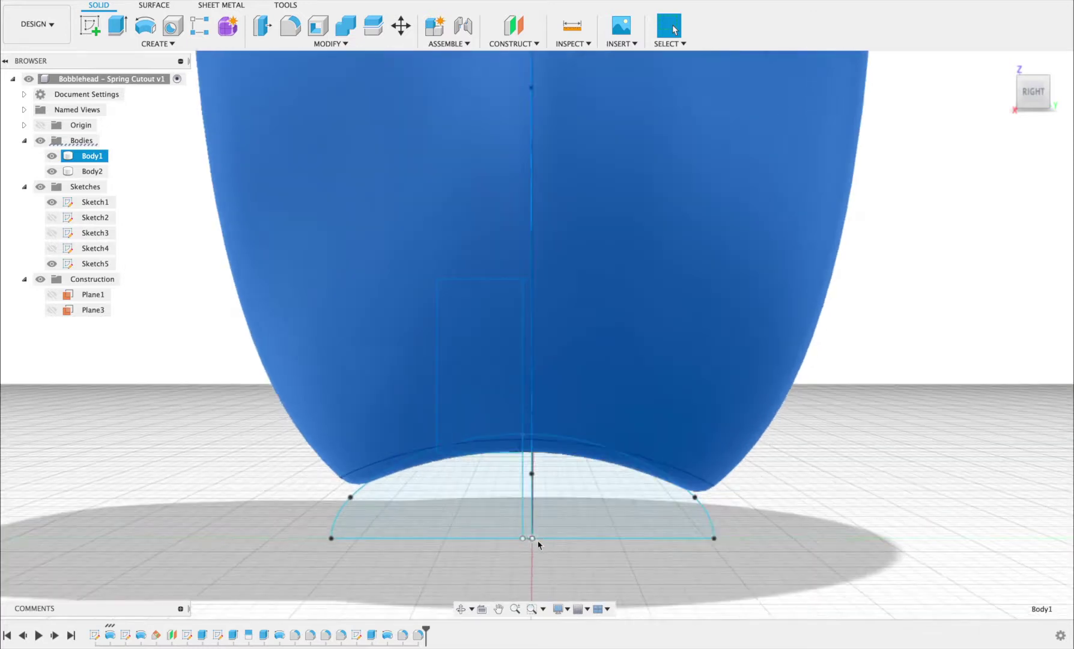
{"action": "scroll", "coordinate": [336, 288], "scroll_direction": "down", "scroll_amount": 5}
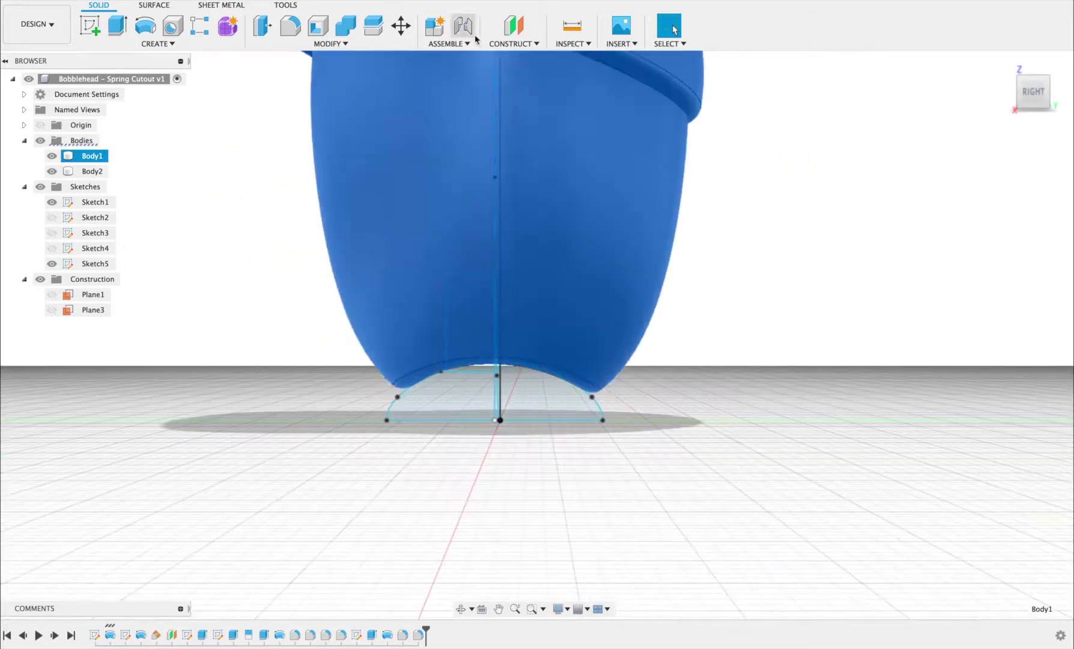
Run an Inspect > Center of Mass analysis on Body1 to place its marker.
{"action": "left_click", "coordinate": [563, 44]}
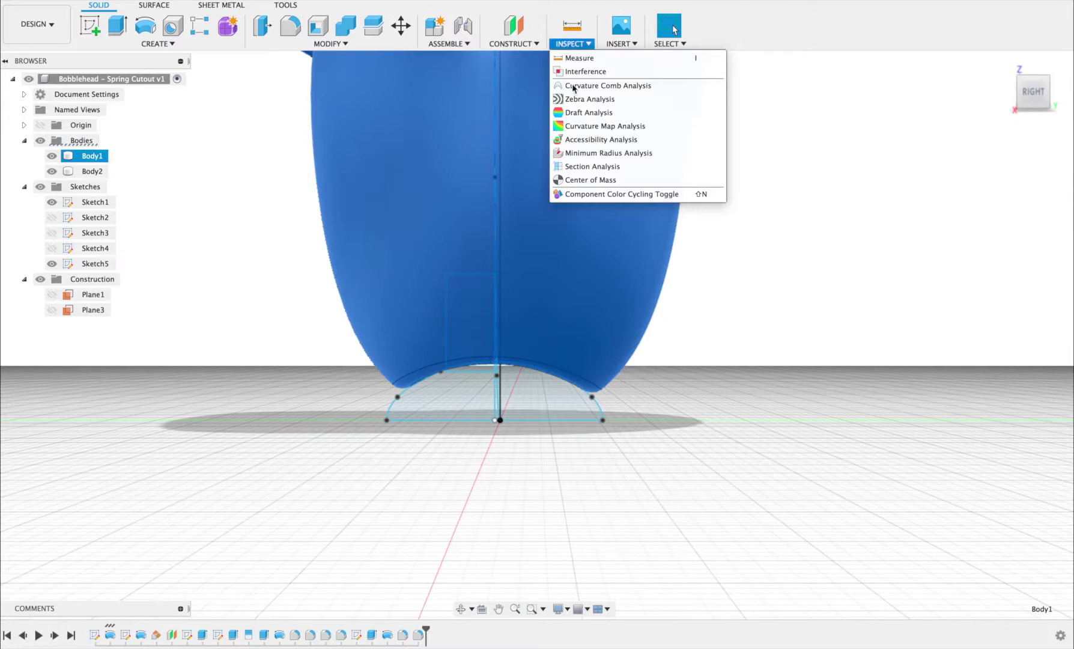
{"action": "left_click", "coordinate": [591, 180]}
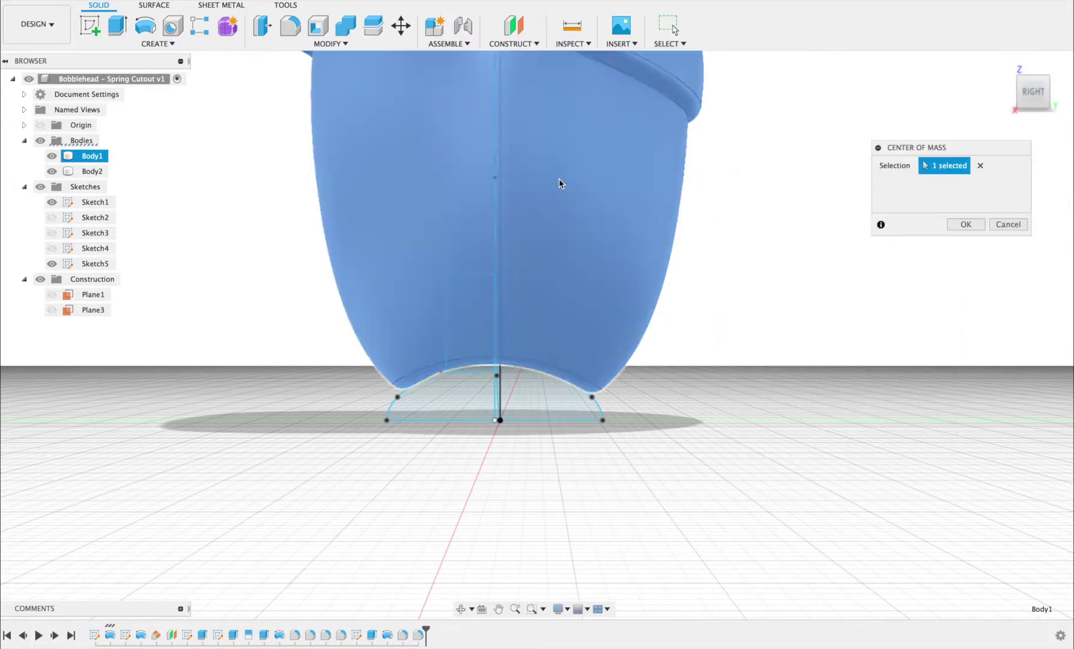
{"action": "left_click", "coordinate": [559, 179]}
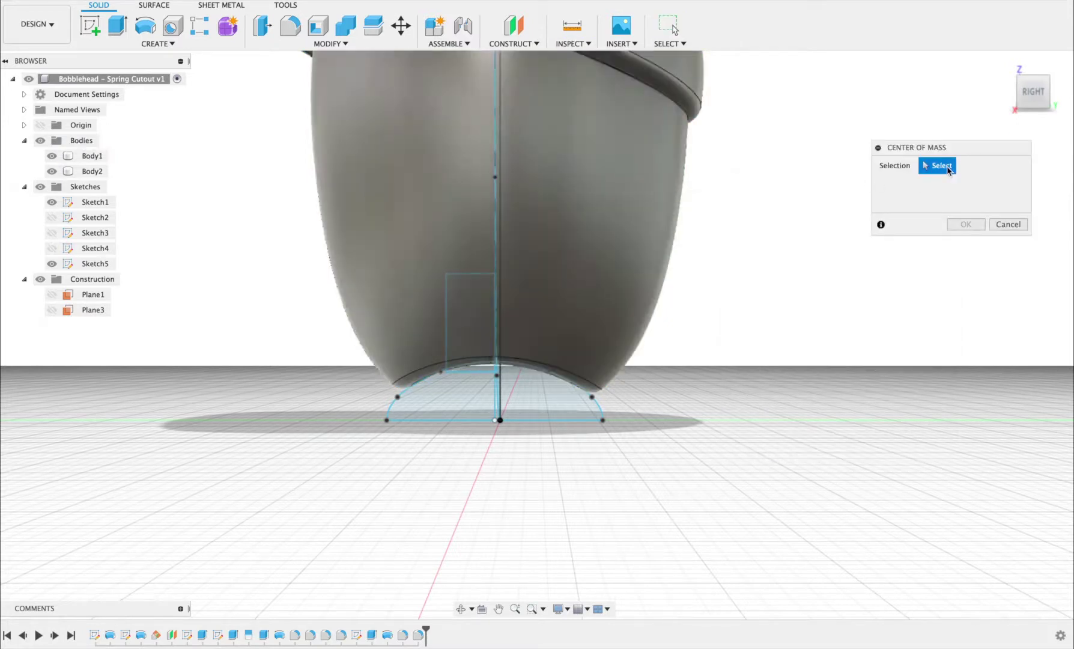
{"action": "left_click", "coordinate": [665, 168]}
{"action": "left_click", "coordinate": [963, 225]}
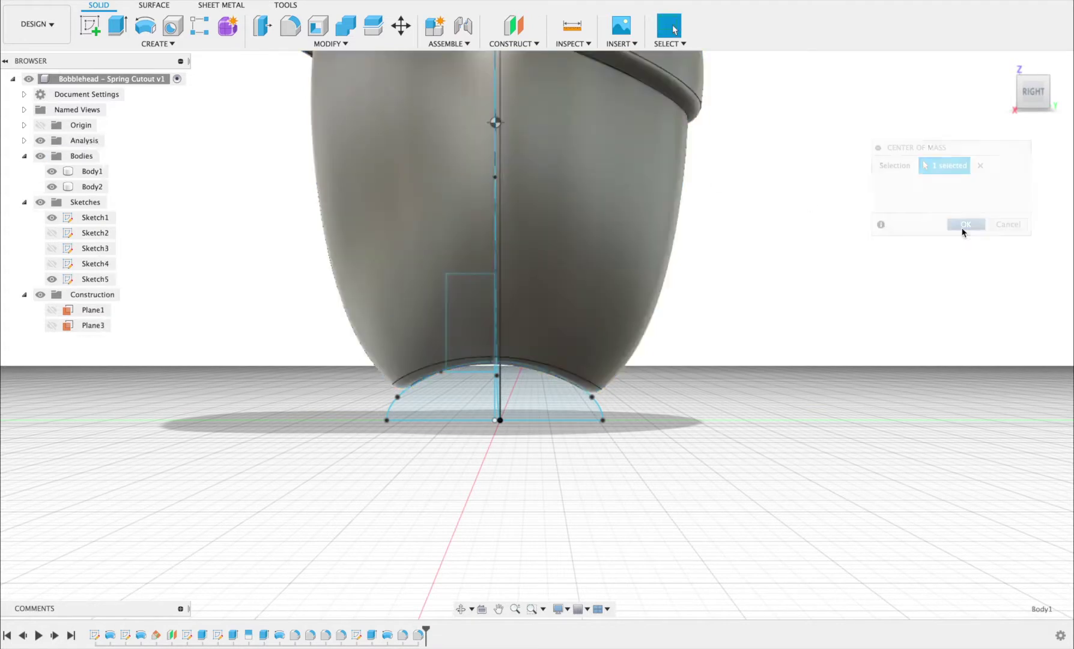
{"action": "left_click", "coordinate": [479, 158]}
Zoom in on the head to compare the center of mass marker with the sketch line.
{"action": "scroll", "coordinate": [480, 129], "scroll_direction": "up", "scroll_amount": 5}
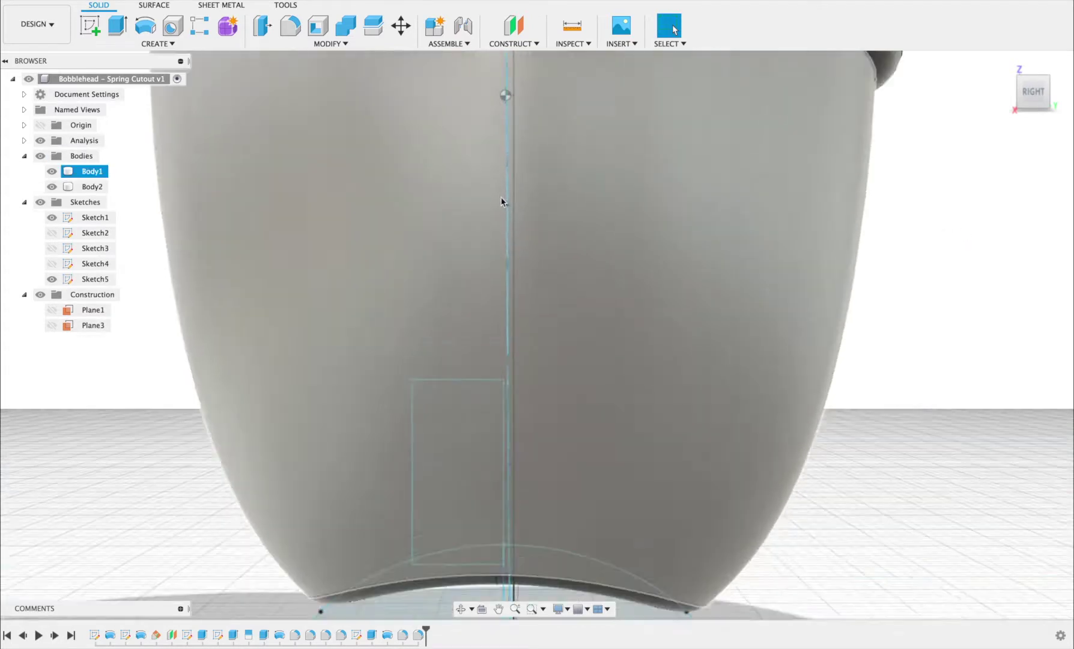
{"action": "scroll", "coordinate": [491, 372], "scroll_direction": "up", "scroll_amount": 2}
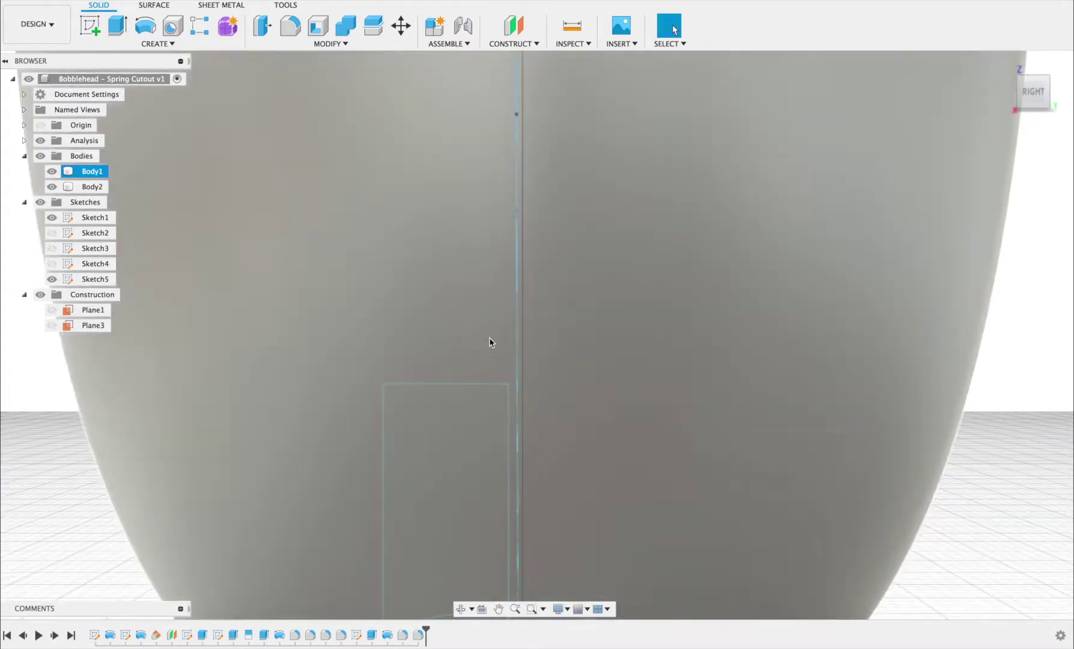
{"action": "scroll", "coordinate": [492, 341], "scroll_direction": "down", "scroll_amount": 6}
{"action": "scroll", "coordinate": [490, 342], "scroll_direction": "down", "scroll_amount": 2}
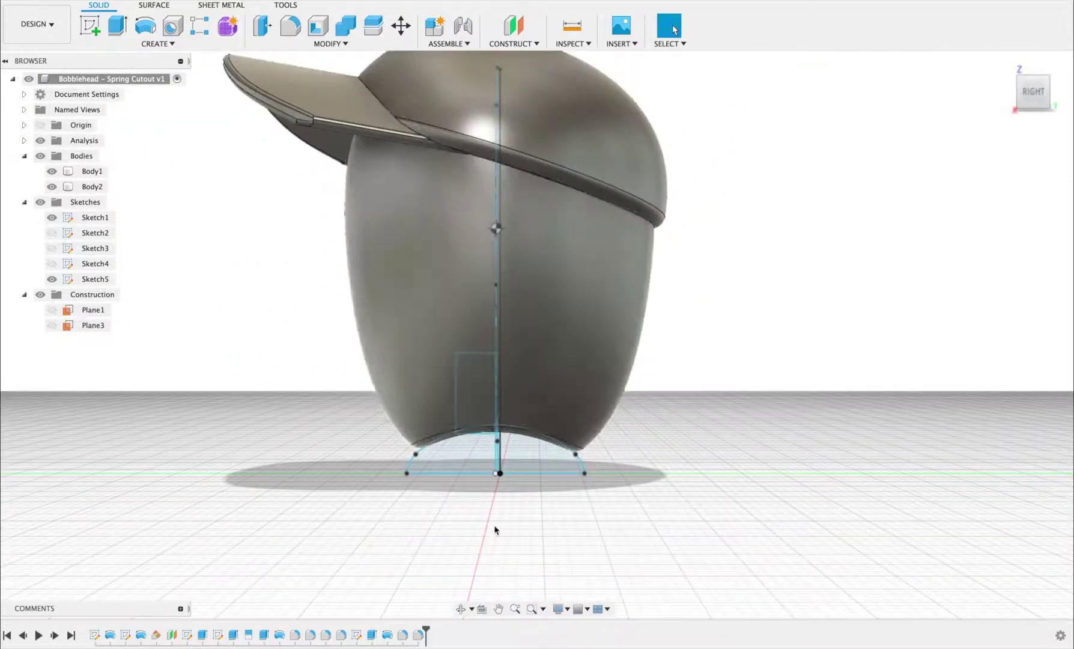
{"action": "scroll", "coordinate": [491, 330], "scroll_direction": "up", "scroll_amount": 3}
{"action": "scroll", "coordinate": [492, 329], "scroll_direction": "up", "scroll_amount": 2}
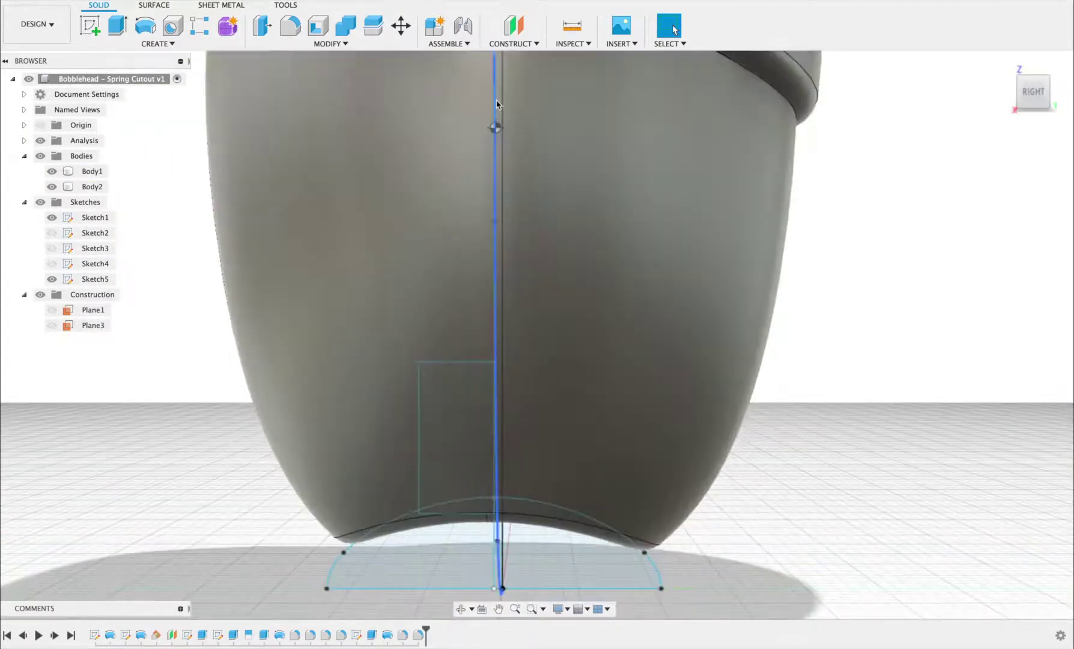
{"action": "left_click", "coordinate": [520, 127]}
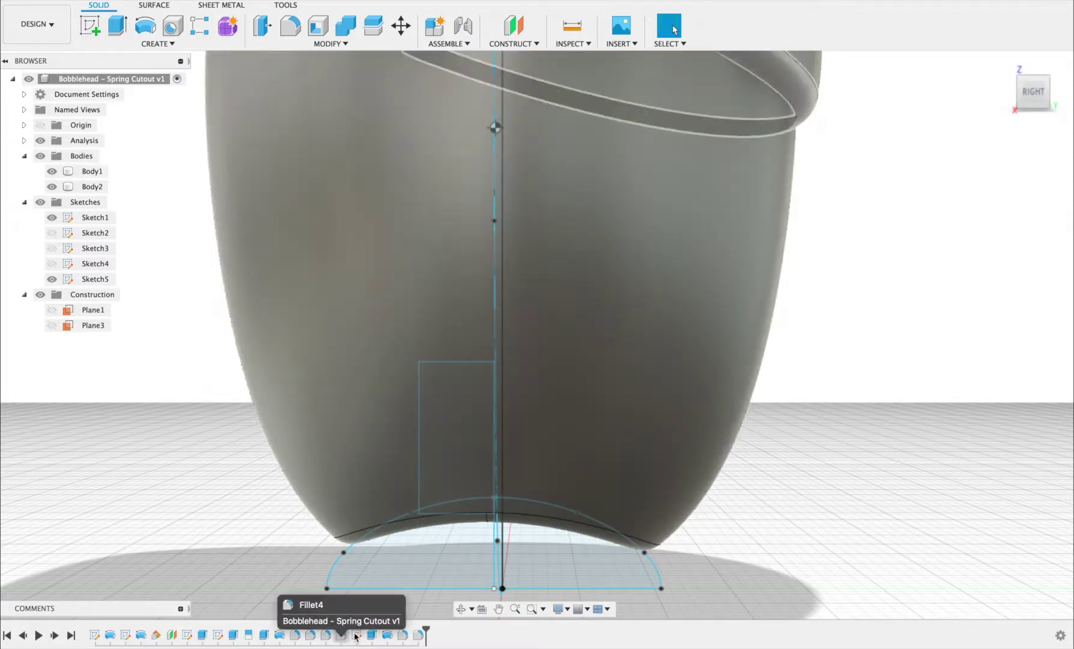
Edit Sketch5, drag the spring-hole rectangle and arc slightly left, and finish the sketch.
{"action": "right_click", "coordinate": [358, 637]}
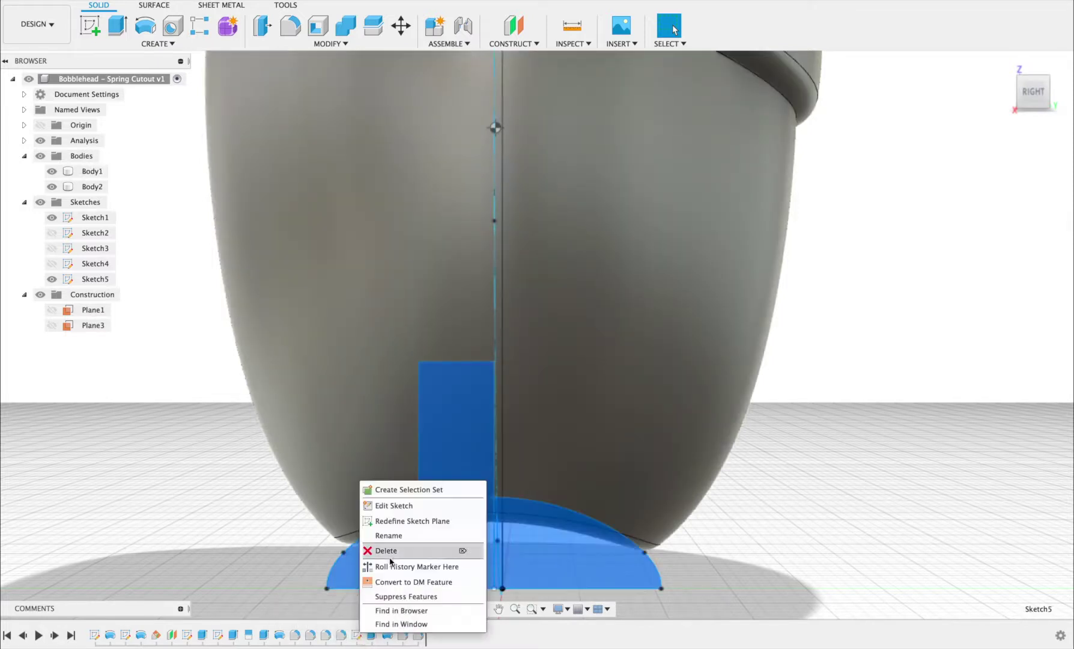
{"action": "left_click", "coordinate": [408, 506]}
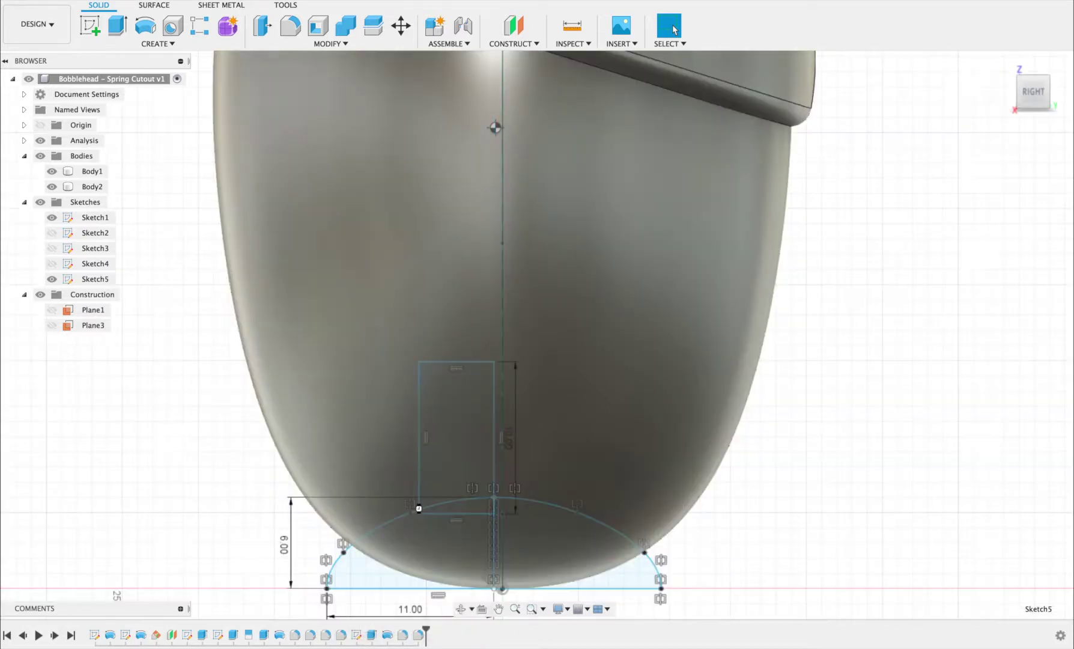
{"action": "double_click", "coordinate": [419, 478]}
{"action": "left_click", "coordinate": [407, 509], "text": "shift"}
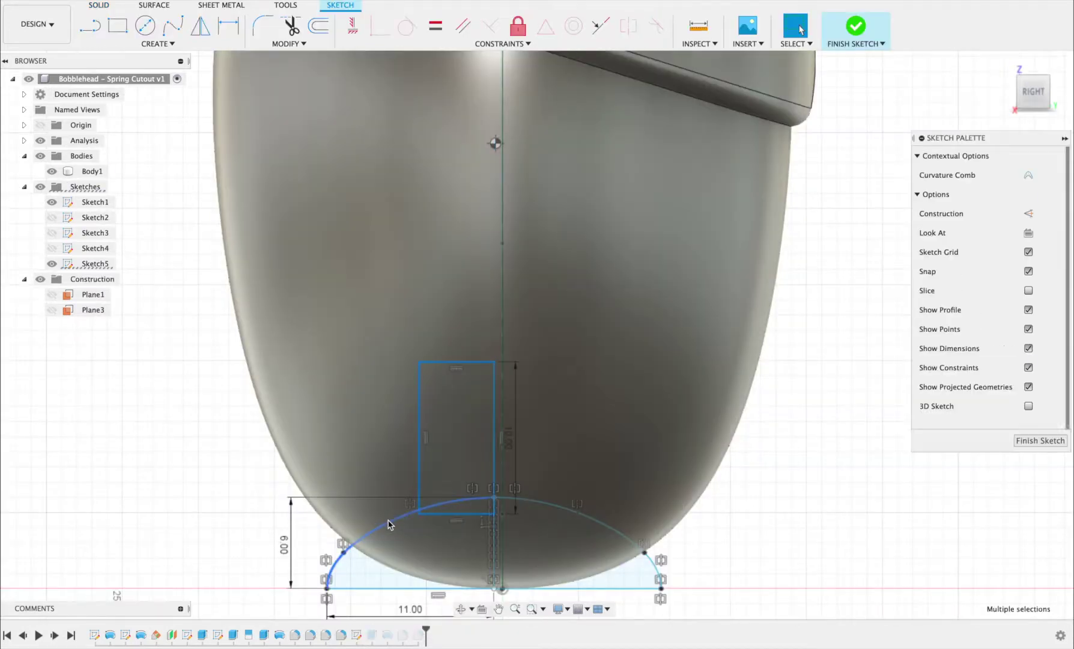
{"action": "left_click", "coordinate": [566, 514]}
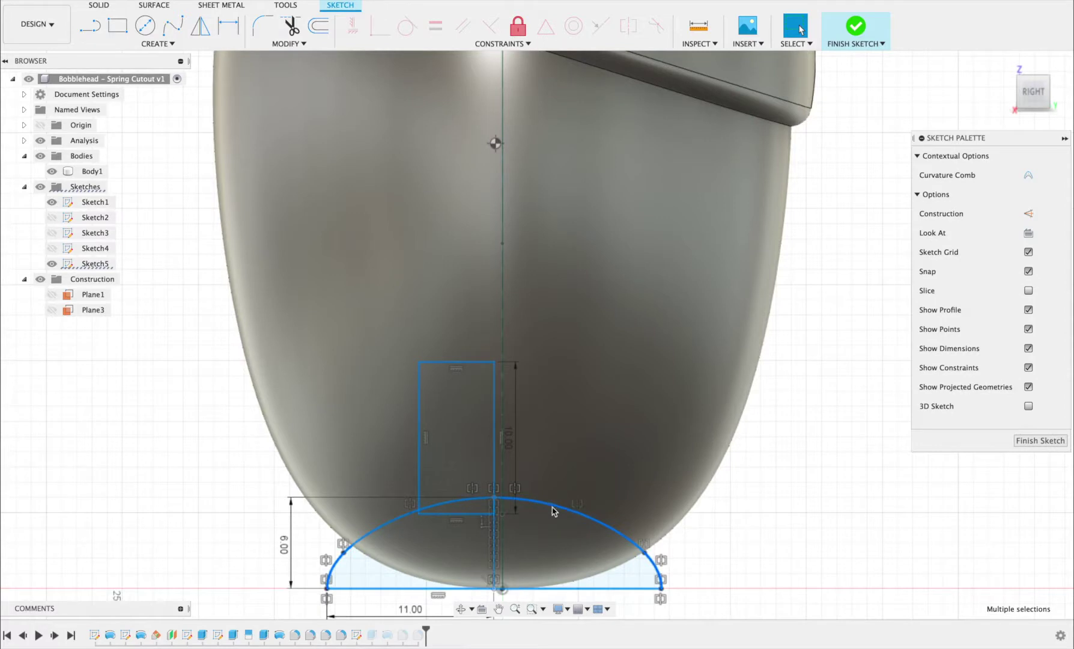
{"action": "left_click_drag", "start_coordinate": [548, 508], "coordinate": [549, 511]}
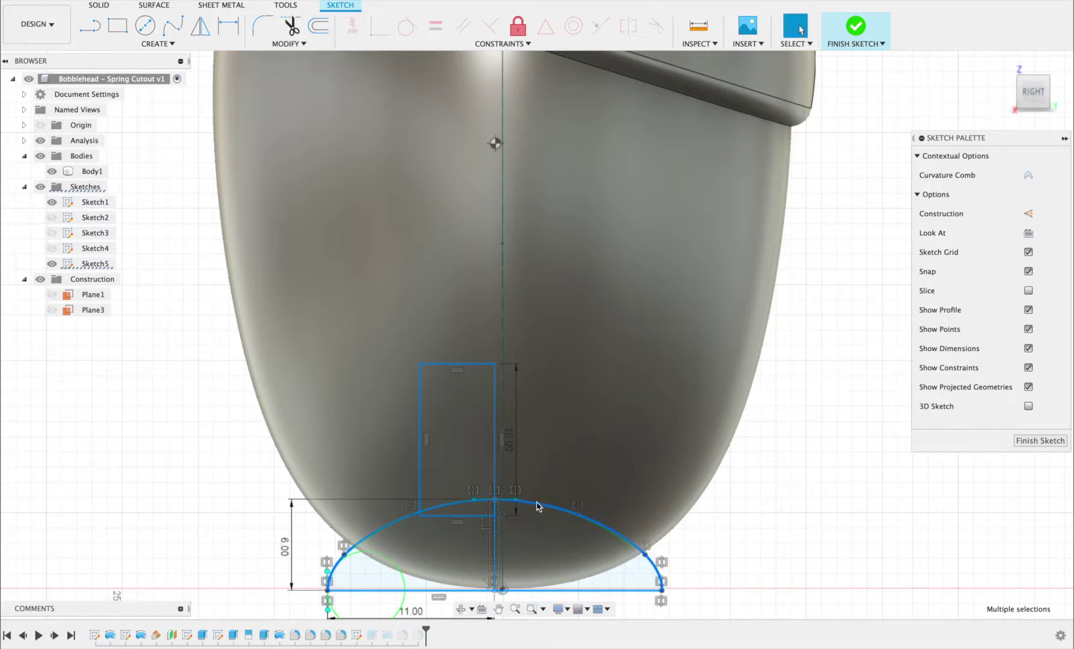
{"action": "left_click", "coordinate": [774, 243]}
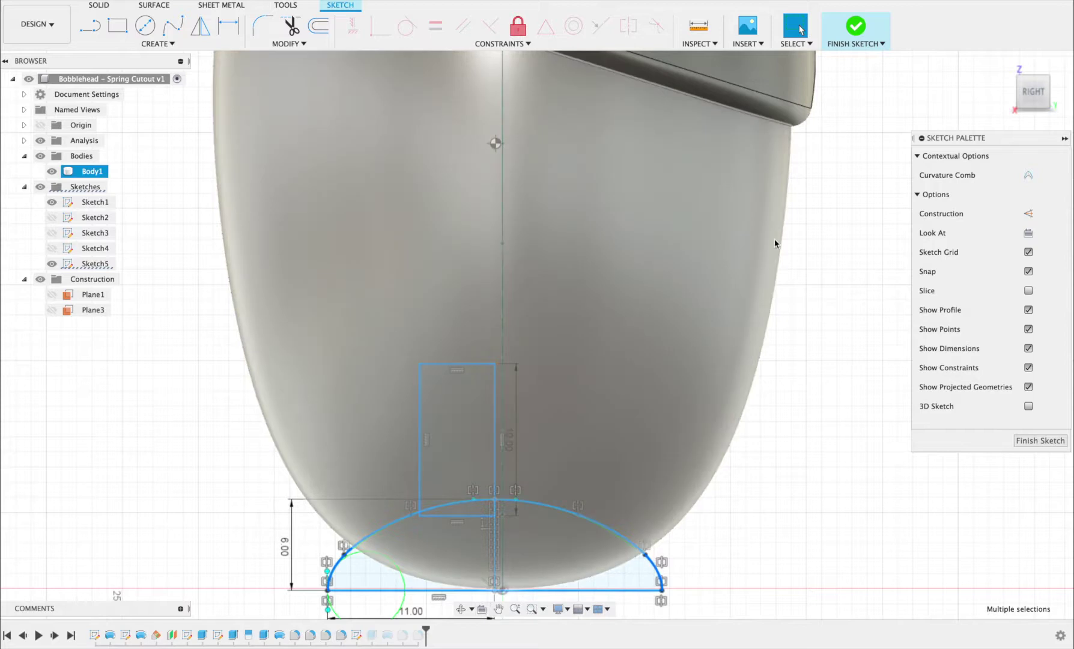
{"action": "key", "text": "Escape"}
{"action": "left_click", "coordinate": [855, 27]}
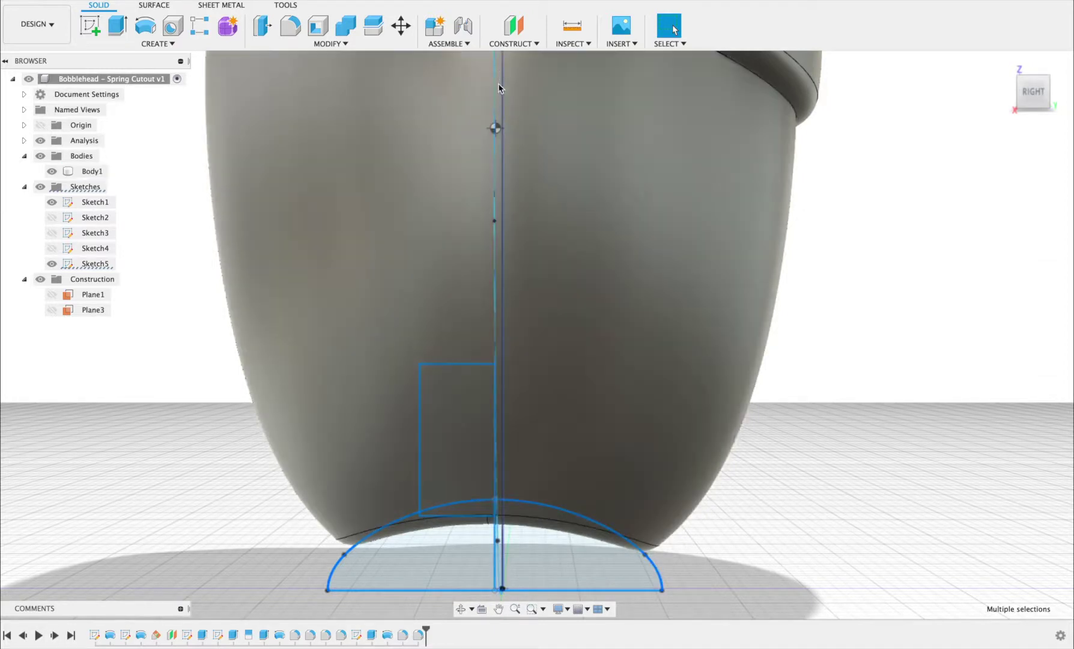
{"action": "left_click", "coordinate": [461, 376]}
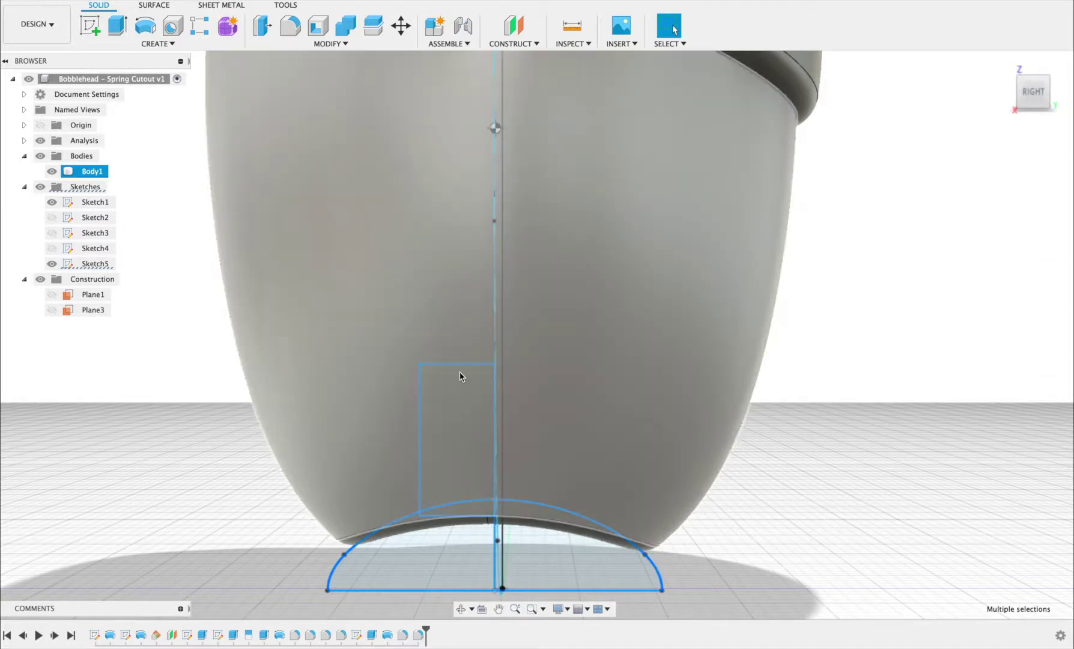
{"action": "scroll", "coordinate": [498, 124], "scroll_direction": "down", "scroll_amount": 6}
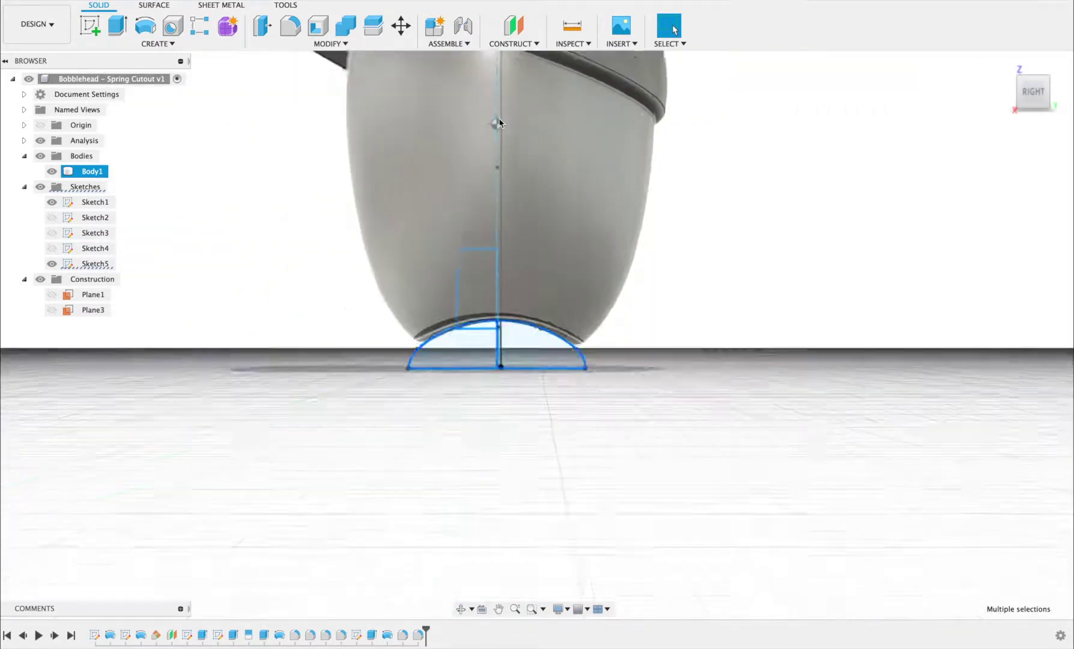
{"action": "left_click", "coordinate": [940, 150]}
{"action": "left_click_drag", "start_coordinate": [1035, 100], "coordinate": [1037, 114]}
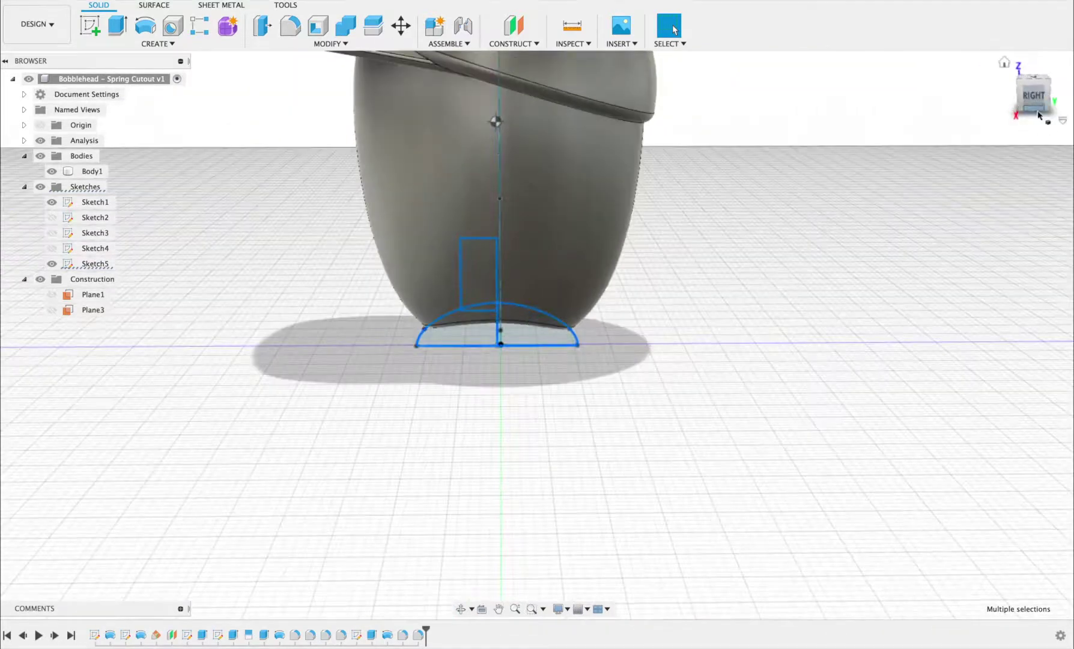
{"action": "left_click", "coordinate": [1005, 64]}
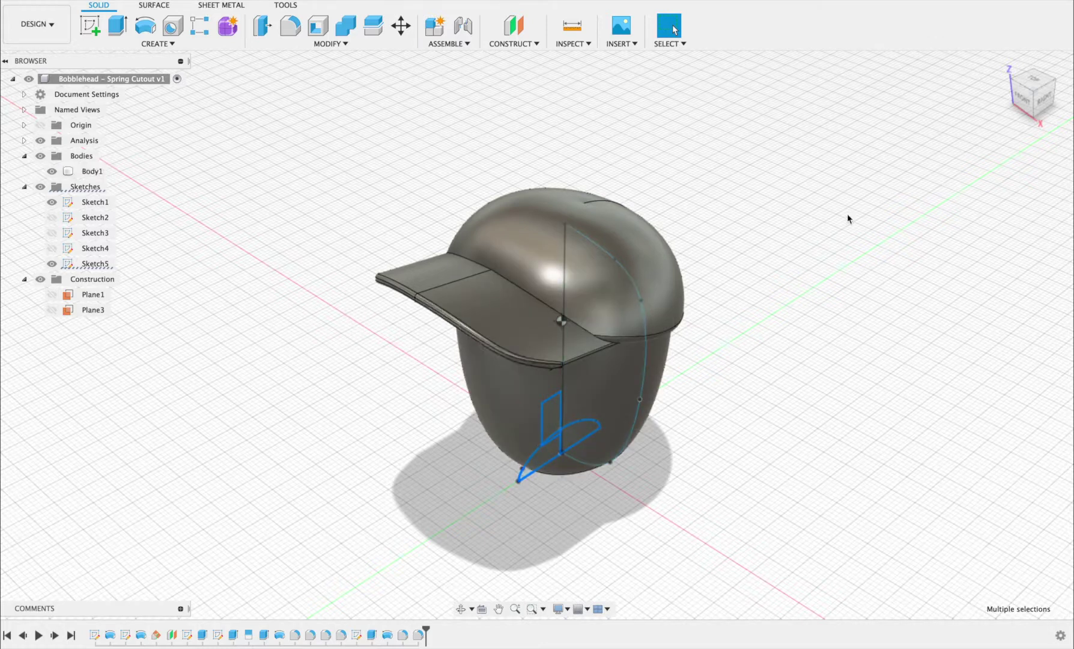
{"action": "left_click", "coordinate": [1033, 101]}
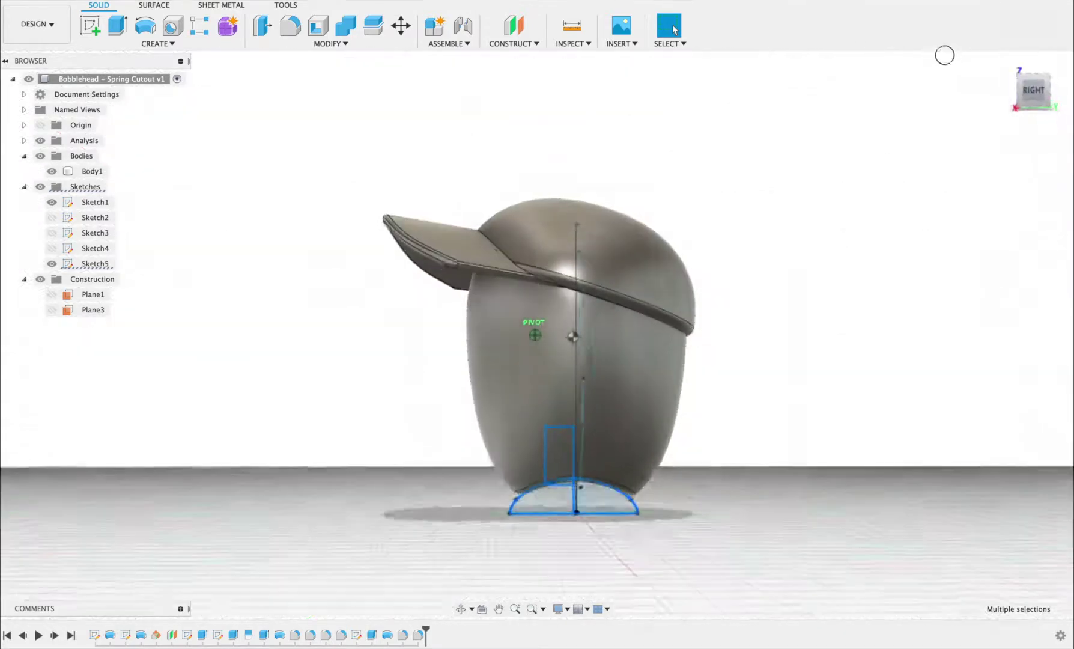
{"action": "middle_click_drag", "start_coordinate": [936, 54], "coordinate": [973, 80], "text": "shift"}
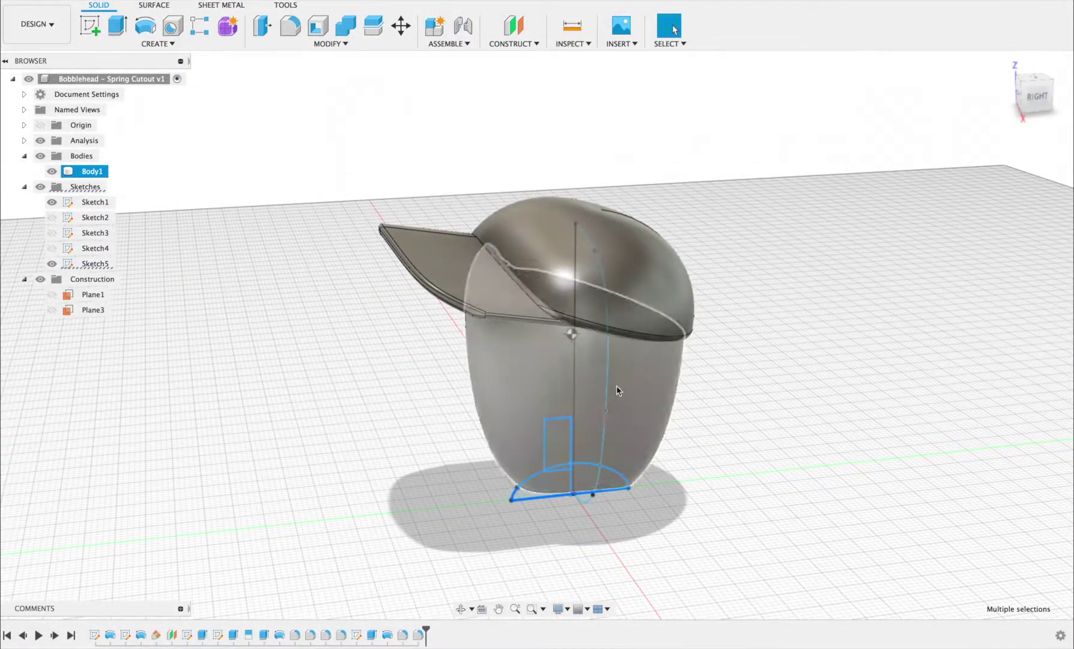